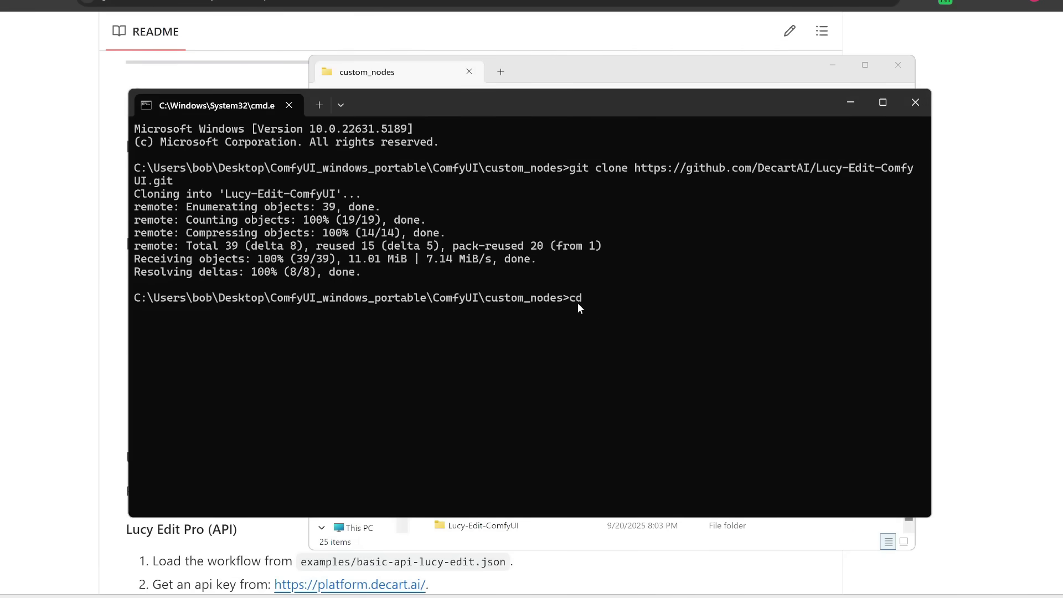
# Run cd Lucy-Edit-ComfyUI and pip install -r requirements.txt in Command Prompt.
pyautogui.write('Lucy-Edit-ComfyUI')
pyautogui.press('Return')
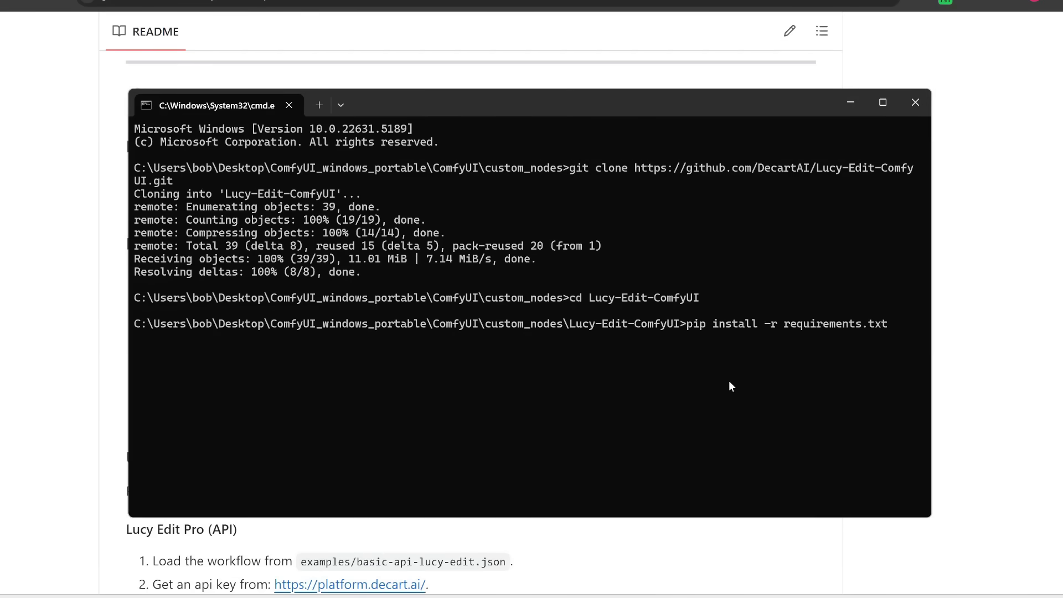
pyautogui.press('Return')
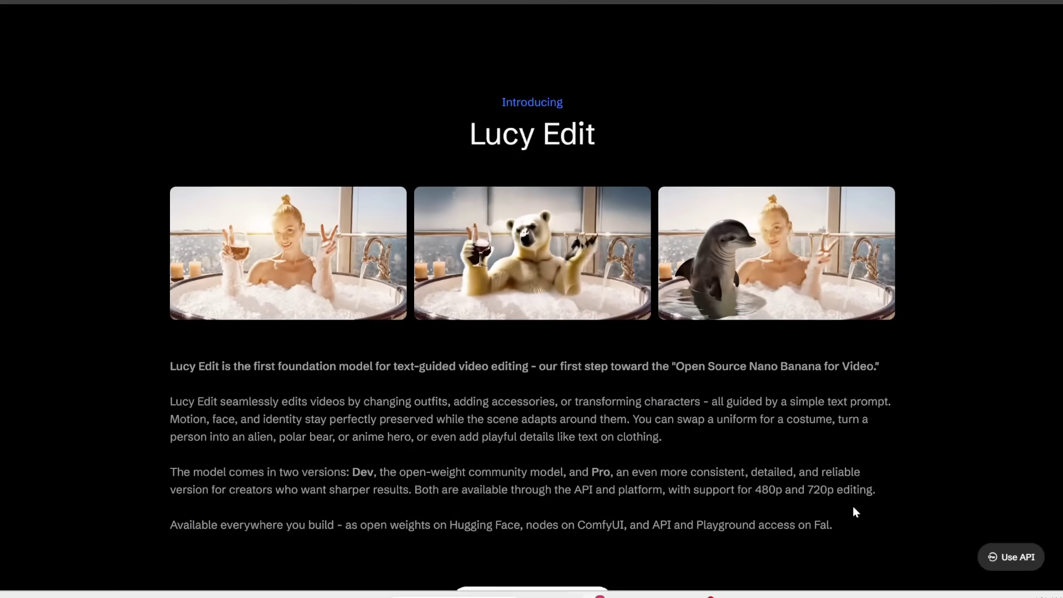
# Scroll up on the Decart Lucy Edit page to the painter example clip.
pyautogui.scroll(4, 853, 506)
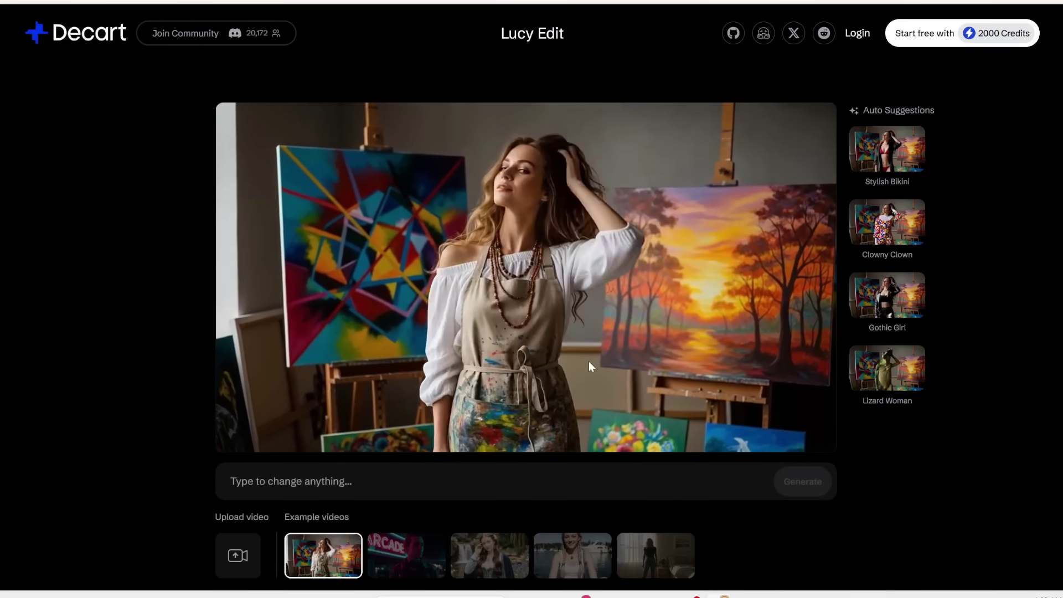
# Keep the Pro model and raise output resolution from 480p to 720p (150 credits).
pyautogui.scroll(-2, 550, 334)
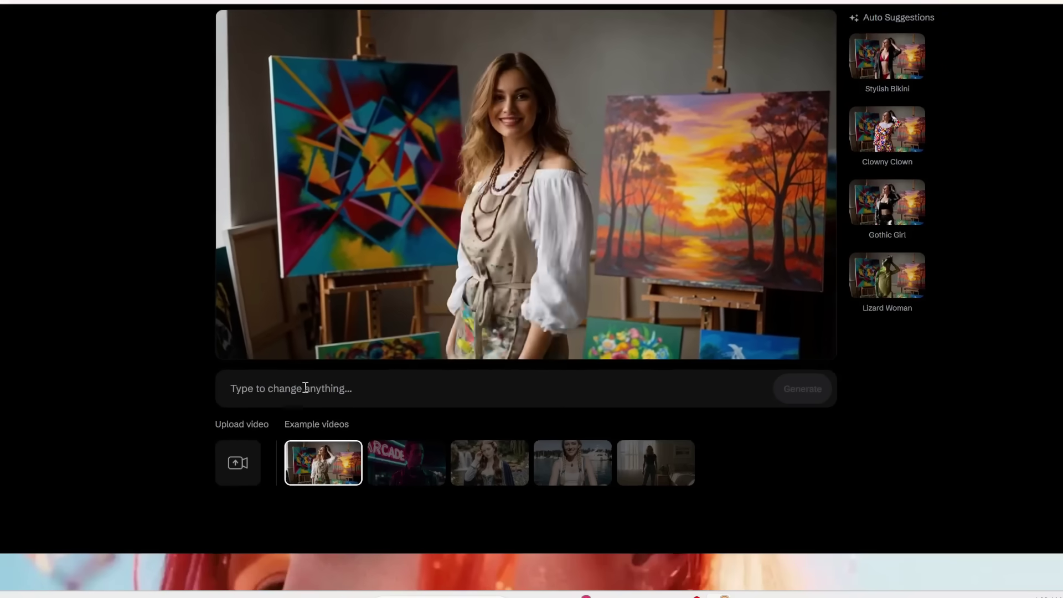
pyautogui.click(305, 389)
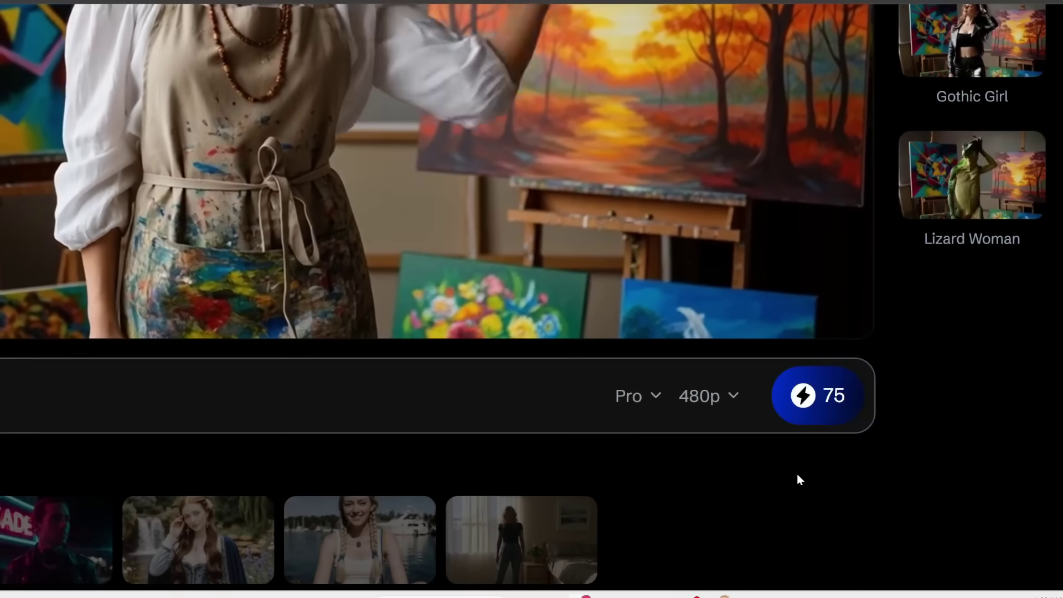
pyautogui.click(654, 392)
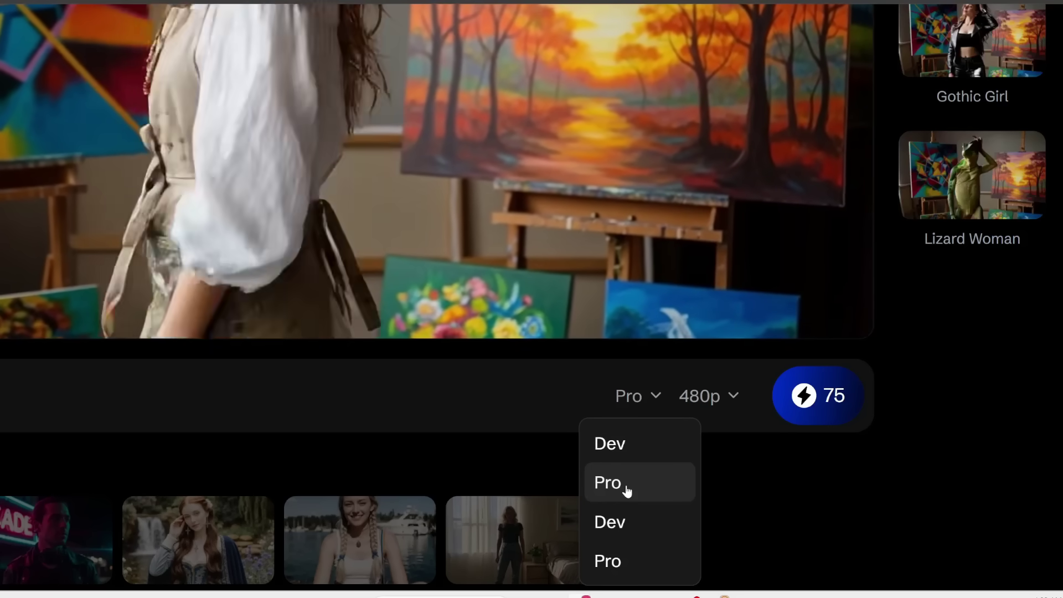
pyautogui.click(627, 491)
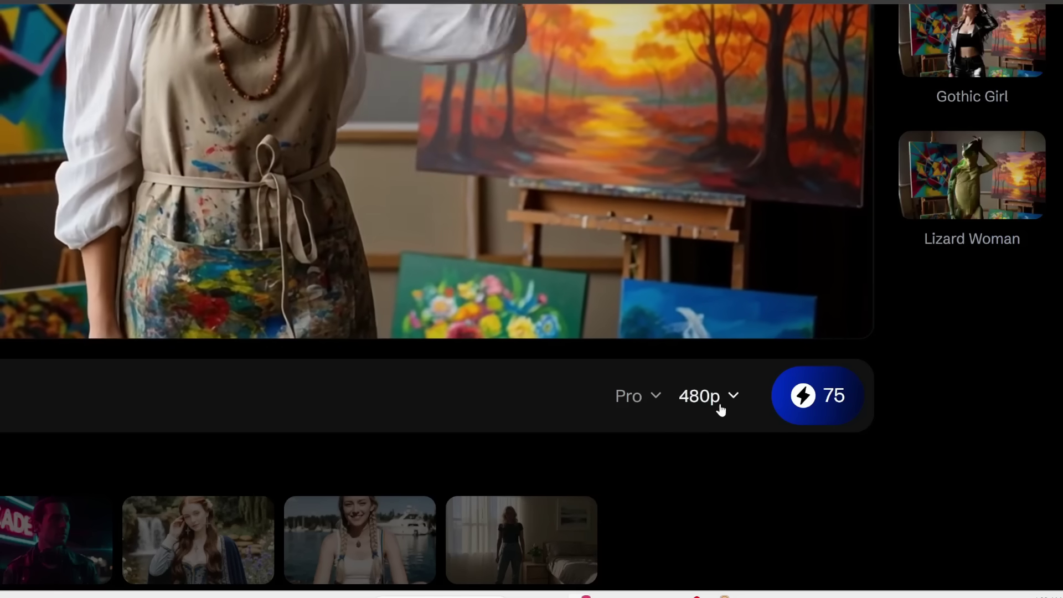
pyautogui.click(714, 401)
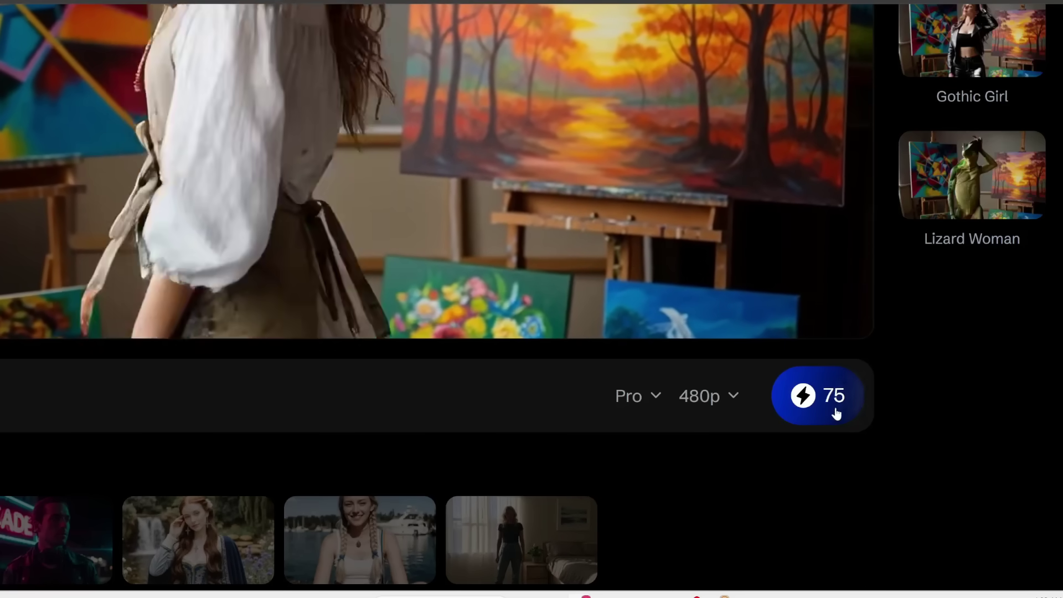
pyautogui.click(717, 397)
pyautogui.click(687, 476)
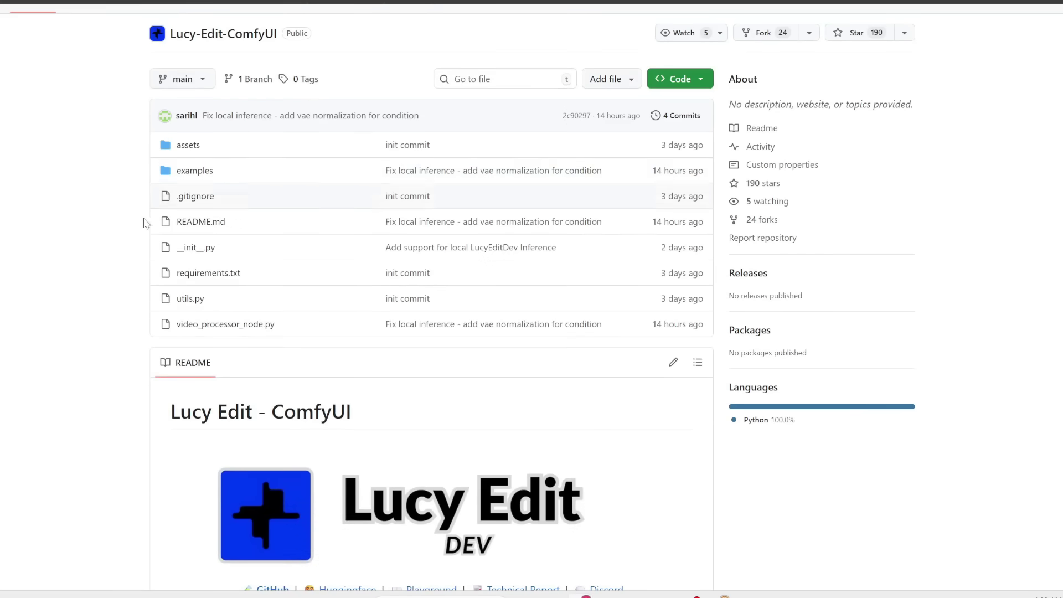
# Scroll the README to the Quickstart Installation and Download Model Weights steps.
pyautogui.scroll(-4, 184, 468)
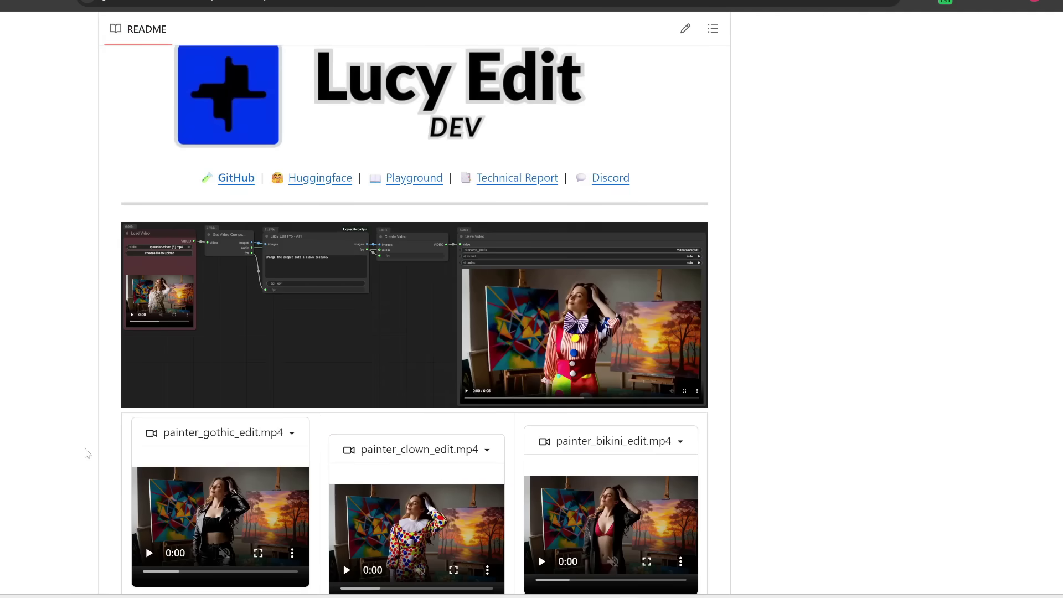
pyautogui.scroll(-12, 88, 453)
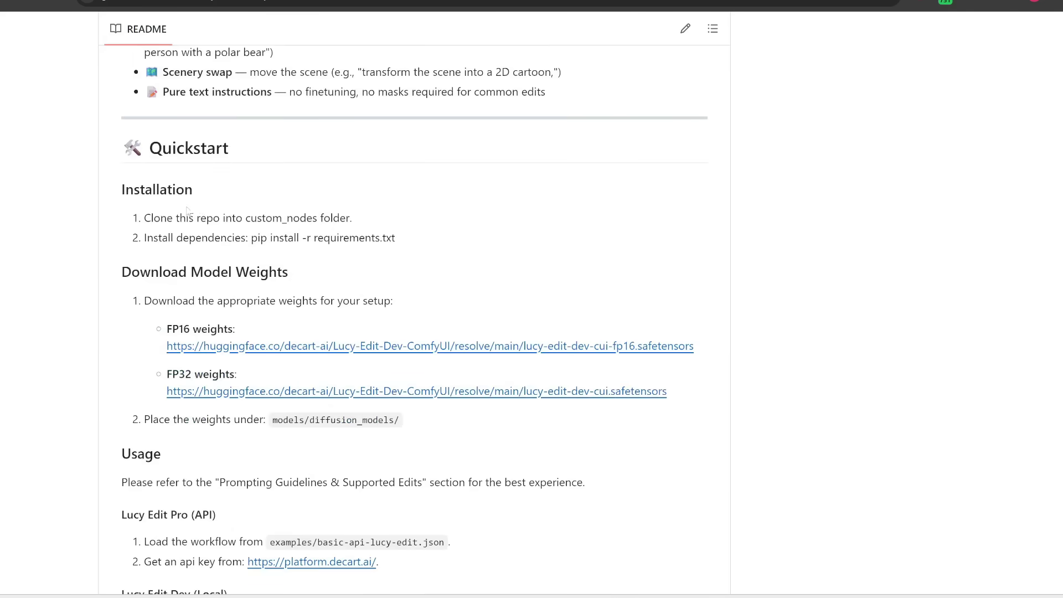
pyautogui.scroll(5, 150, 222)
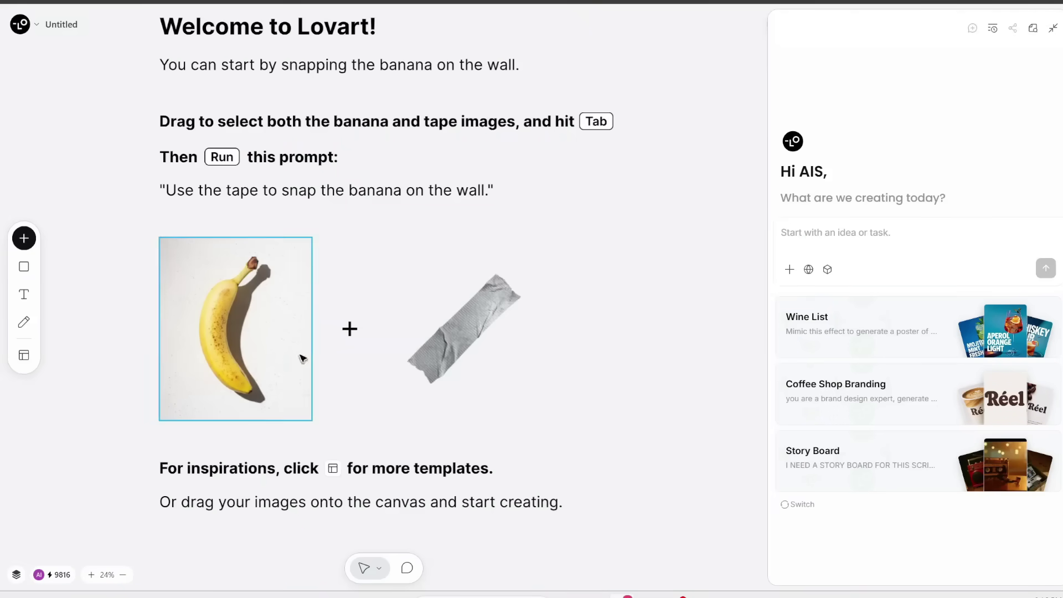
# Select the banana and tape images together and open a Chat prompt for them.
pyautogui.moveTo(123, 217); pyautogui.dragTo(598, 426)
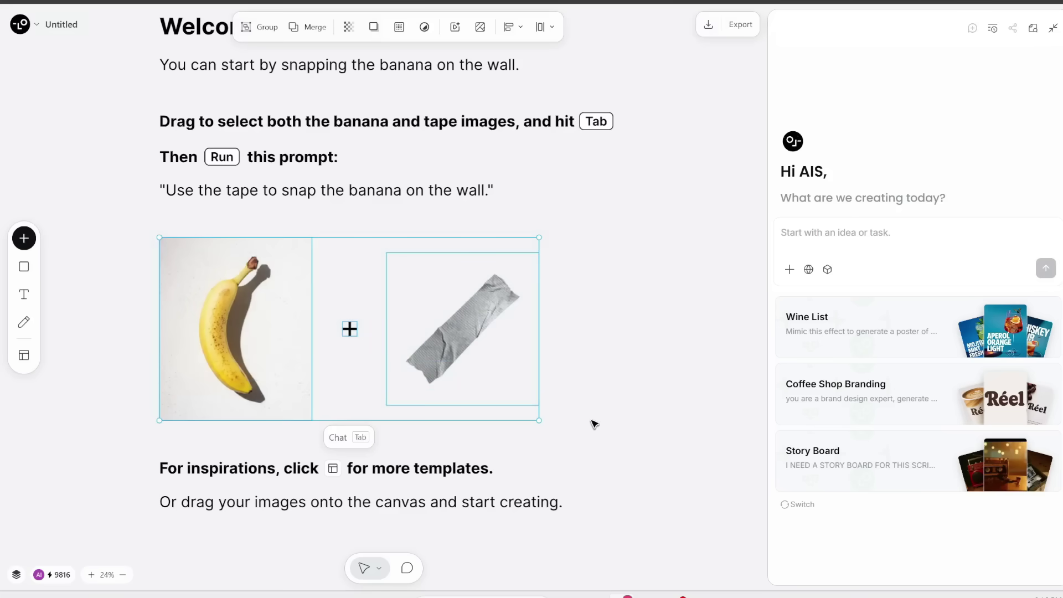
pyautogui.press('Tab')
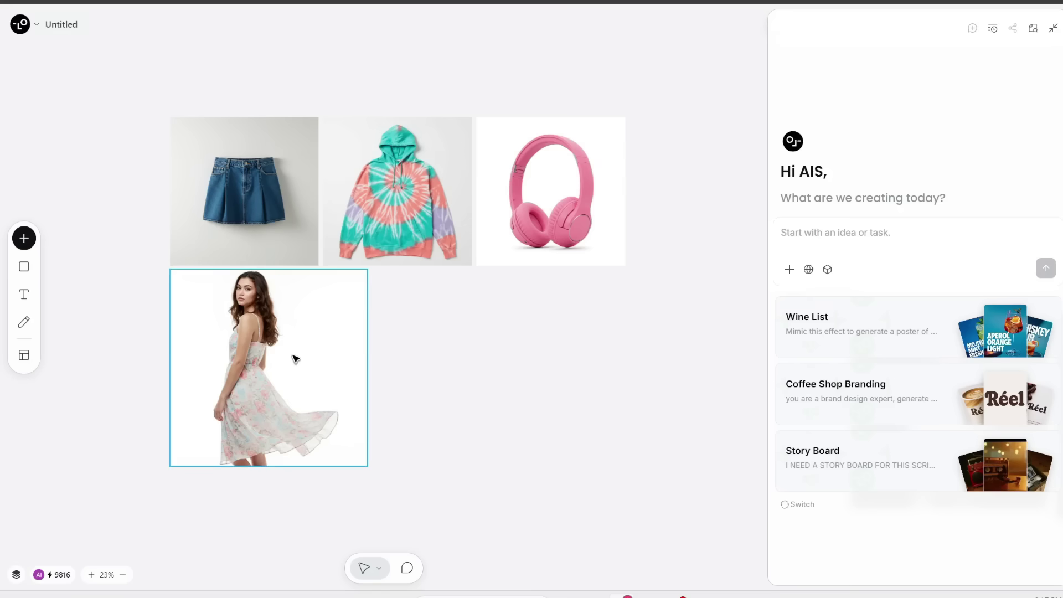
# Select all four images and paste a prompt dressing the woman in hoodie, skirt and headphones.
pyautogui.moveTo(136, 83); pyautogui.dragTo(665, 492)
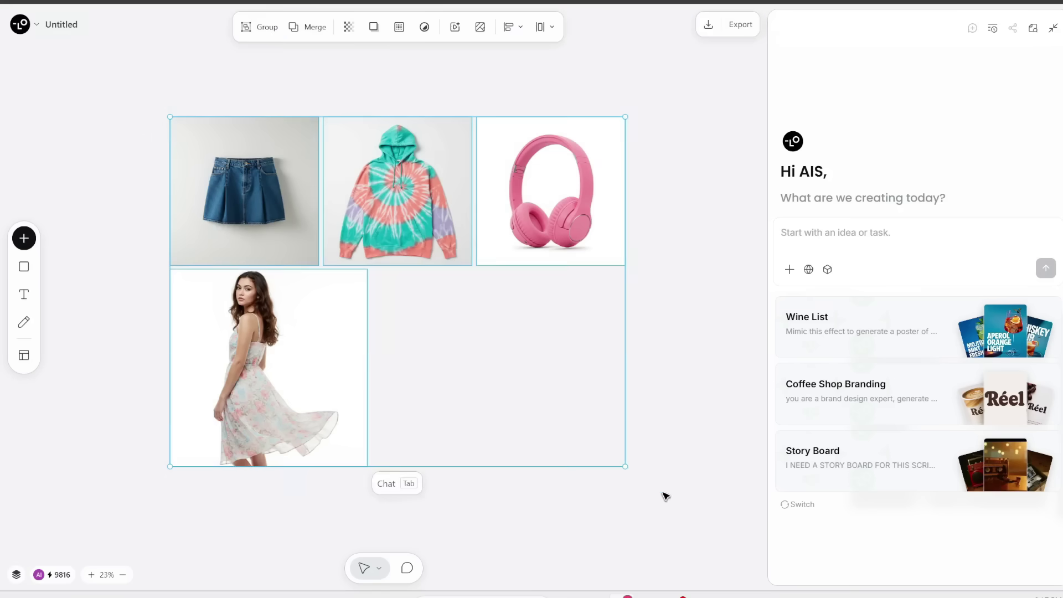
pyautogui.press('Tab')
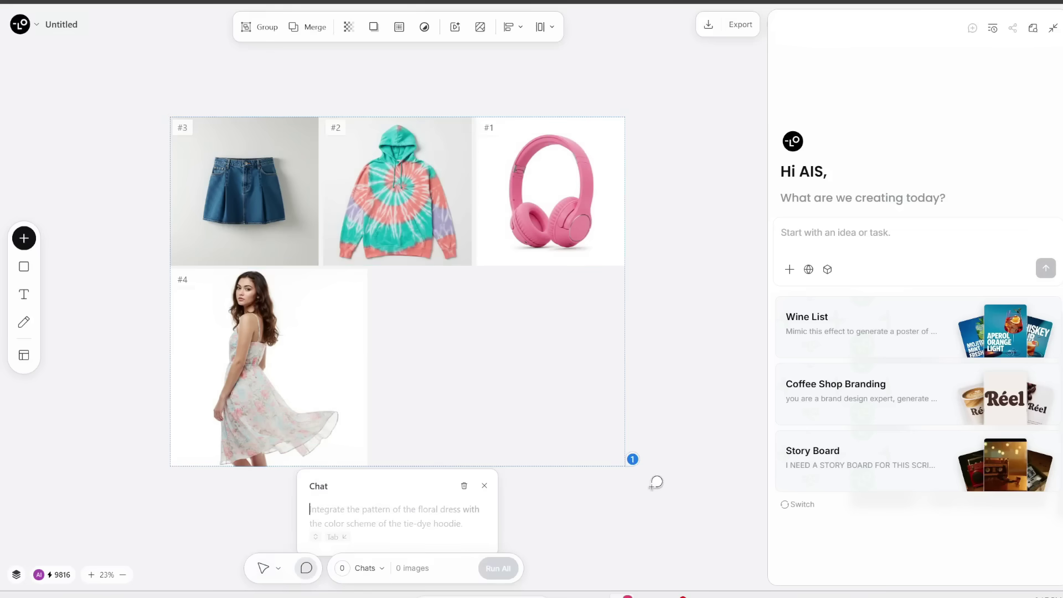
pyautogui.write('make the woman wear all the items on a black background')
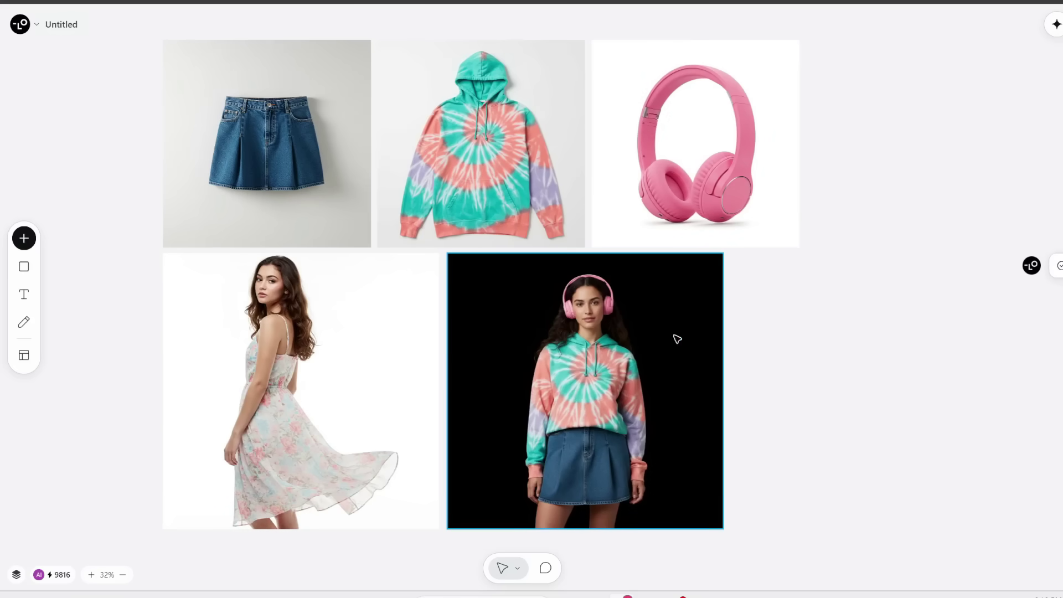
# On the generated outfit image, request 'make to video of her walking in the city'.
pyautogui.click(637, 368)
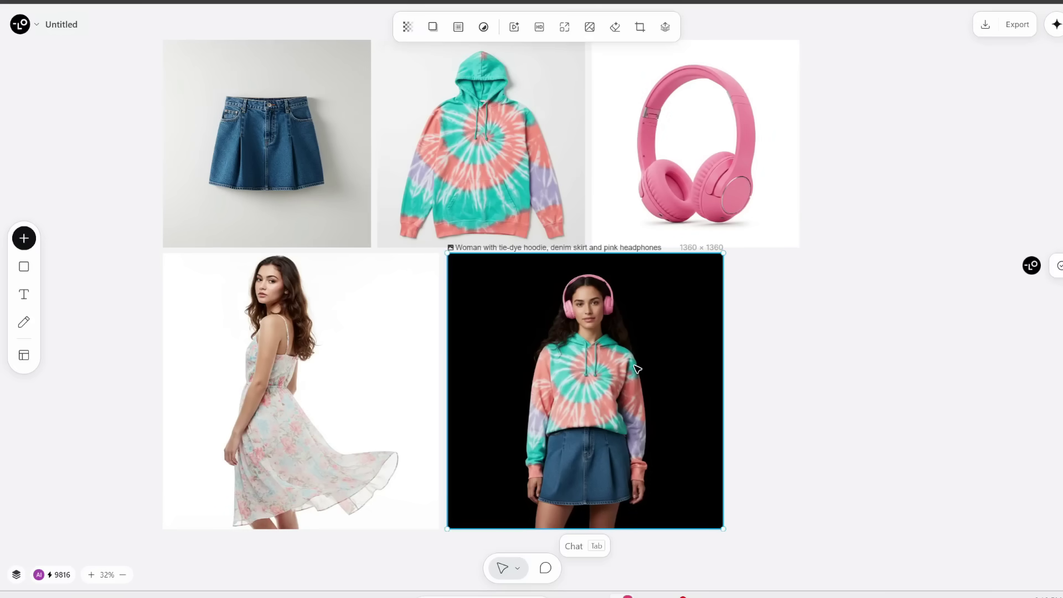
pyautogui.press('Tab')
pyautogui.click(639, 362)
pyautogui.write('make to video of her walking in the city')
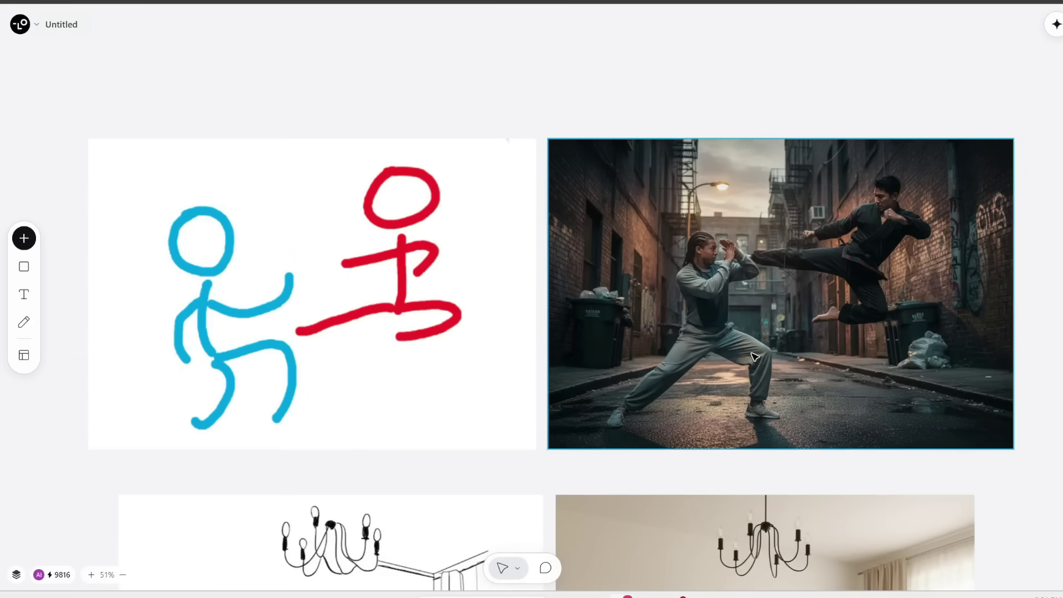
# Scroll the Lovart canvas down to the sketch-to-image examples.
pyautogui.scroll(-5, 751, 354)
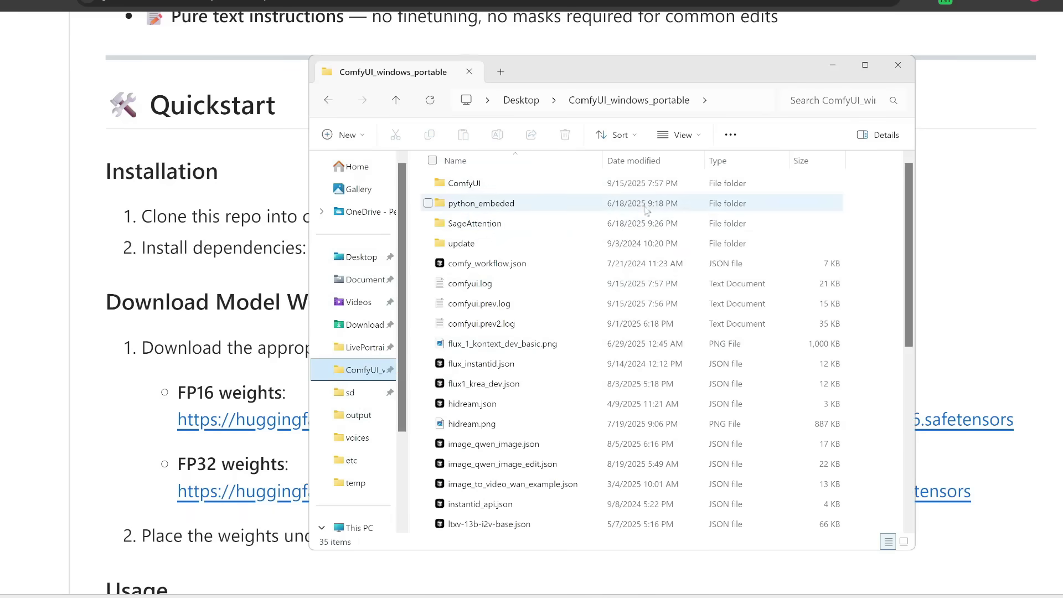
# Open a Command Prompt in ComfyUI's custom_nodes folder from the address bar.
pyautogui.doubleClick(487, 184)
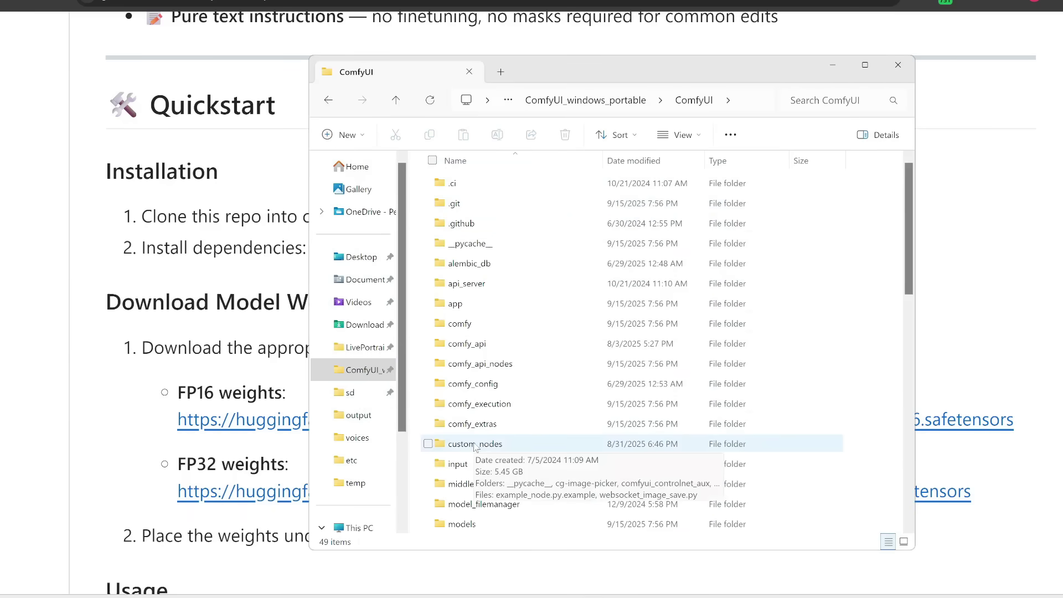
pyautogui.doubleClick(475, 445)
pyautogui.click(723, 103)
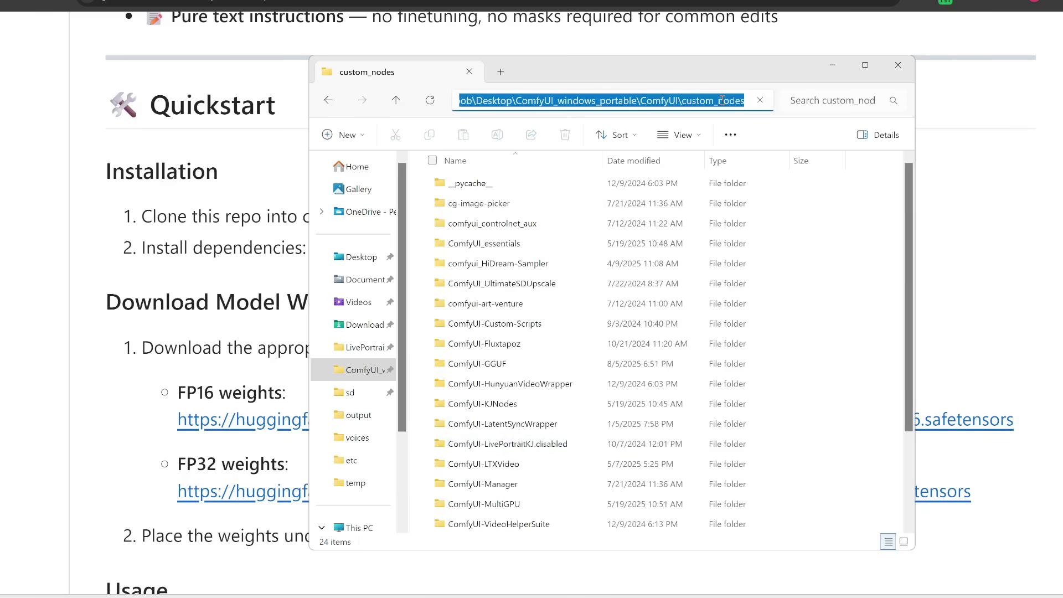
pyautogui.write('cmd')
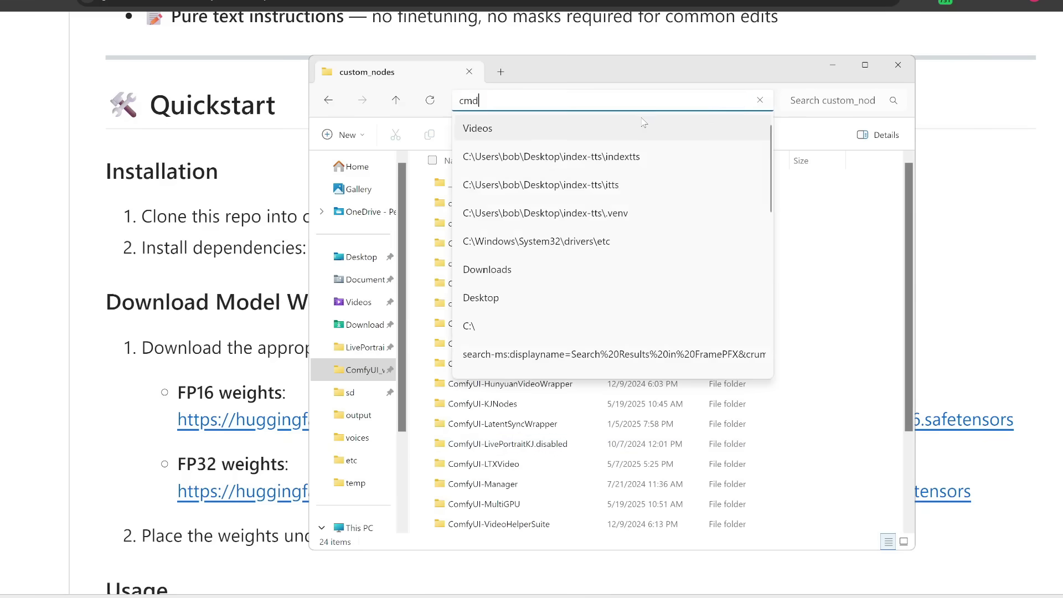
pyautogui.press('Return')
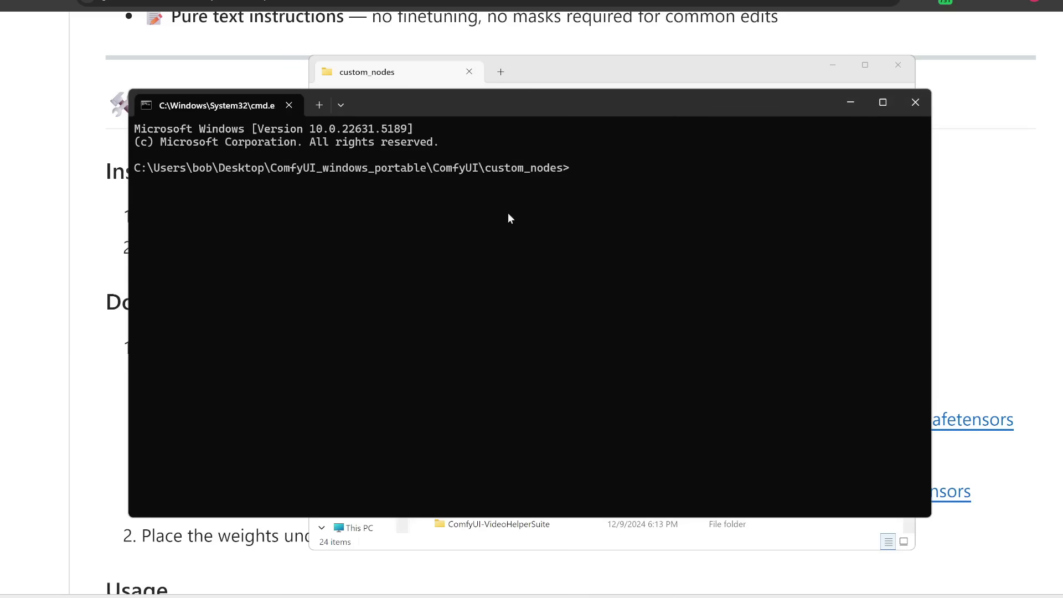
# Show the Lucy-Edit-ComfyUI repository's HTTPS clone URL on GitHub.
pyautogui.hotkey('alt', 'Tab')
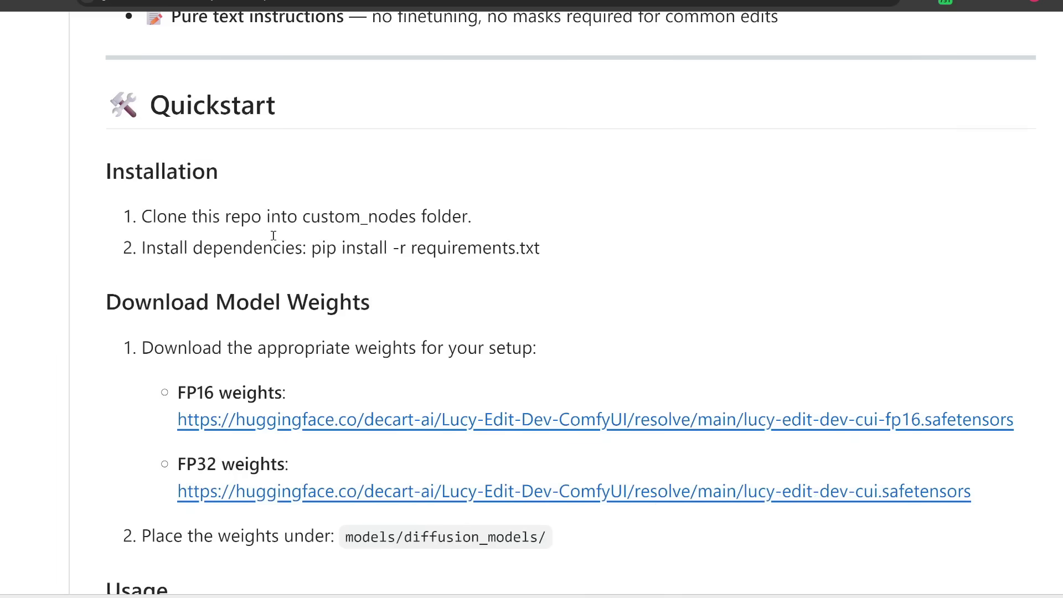
pyautogui.scroll(15, 691, 262)
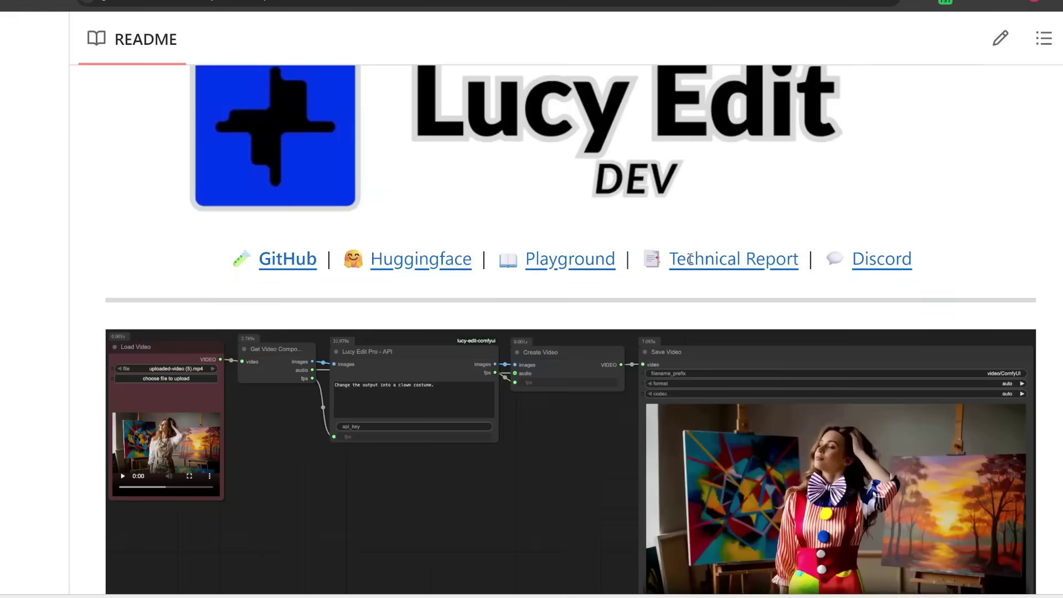
pyautogui.hscroll(2, 838, 222)
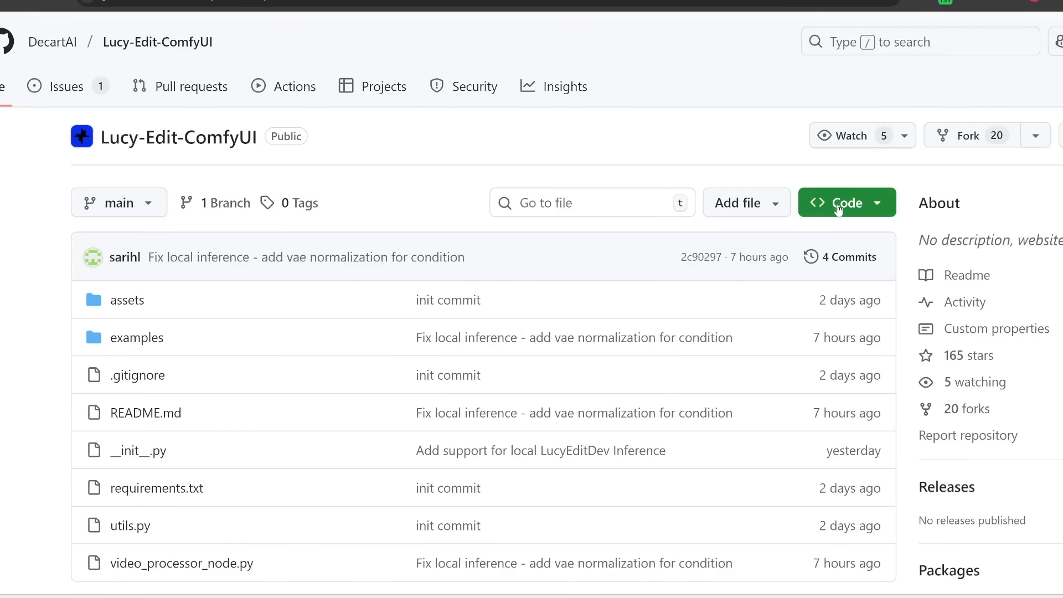
pyautogui.click(862, 216)
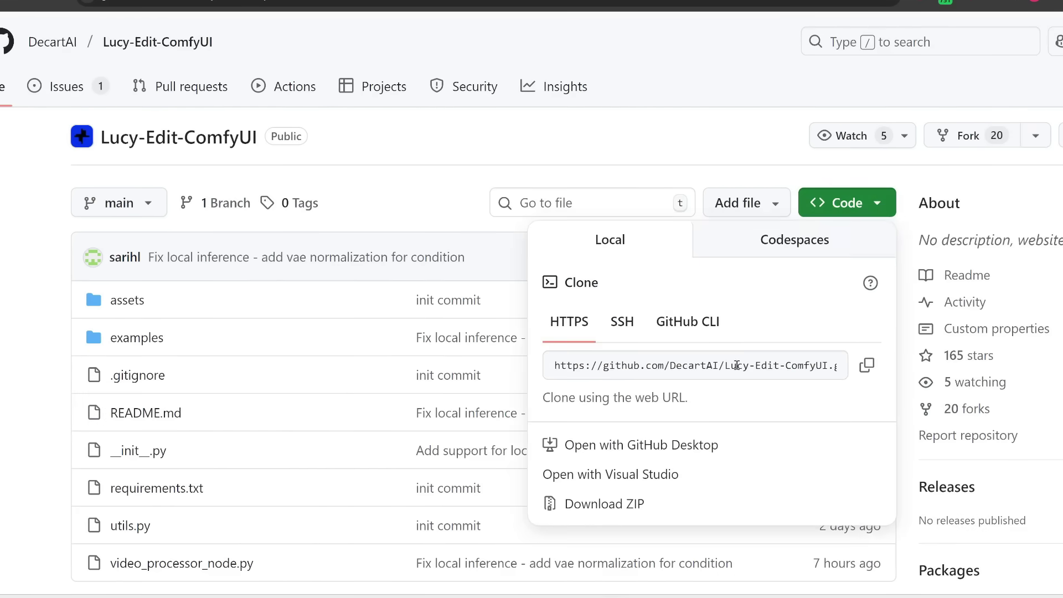
# Run git clone with the pasted URL and confirm Lucy-Edit-ComfyUI appears in custom_nodes.
pyautogui.hotkey('alt', 'Tab')
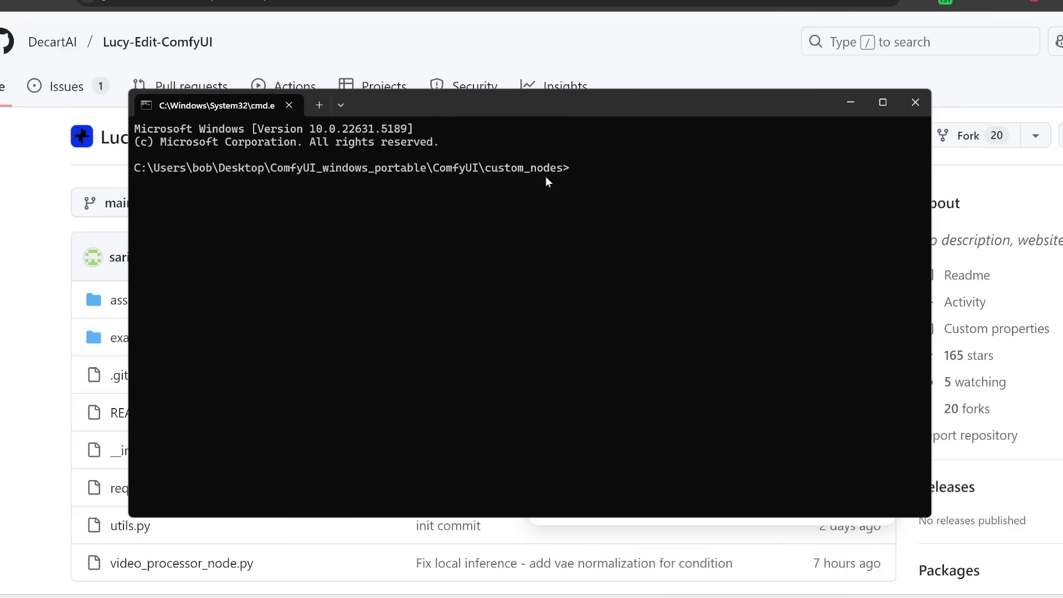
pyautogui.write('git clone')
pyautogui.write('https://github.com/DecartAI/Lucy-Edit-ComfyUI.git')
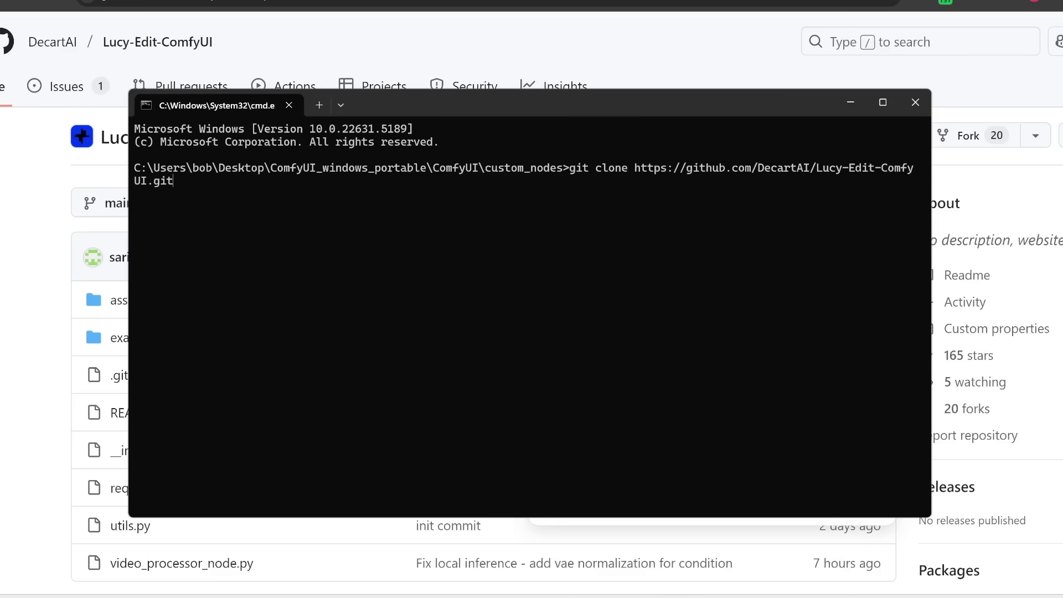
pyautogui.press('Return')
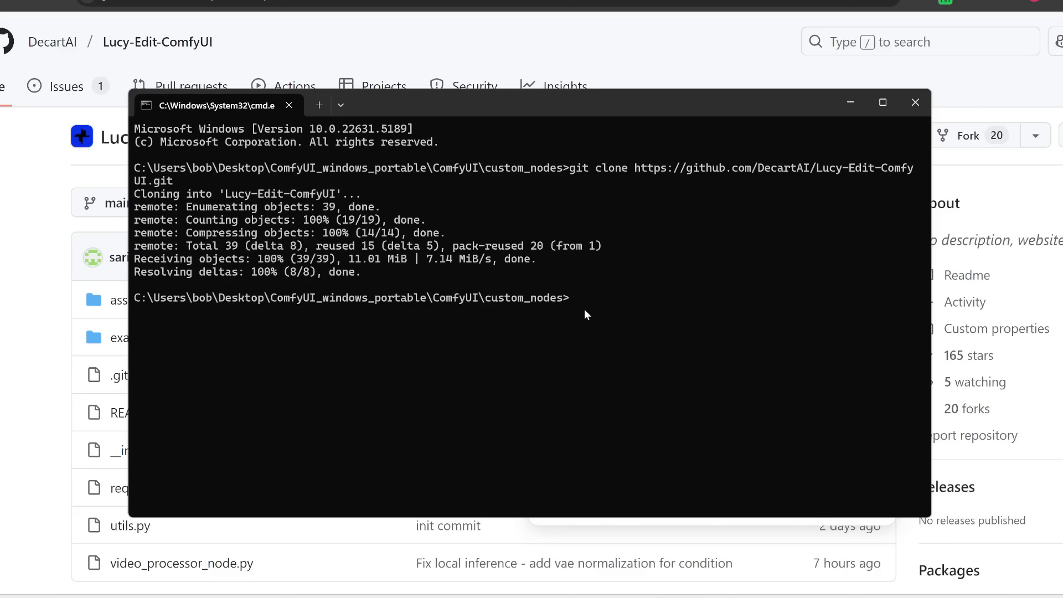
pyautogui.hotkey('alt', 'Tab')
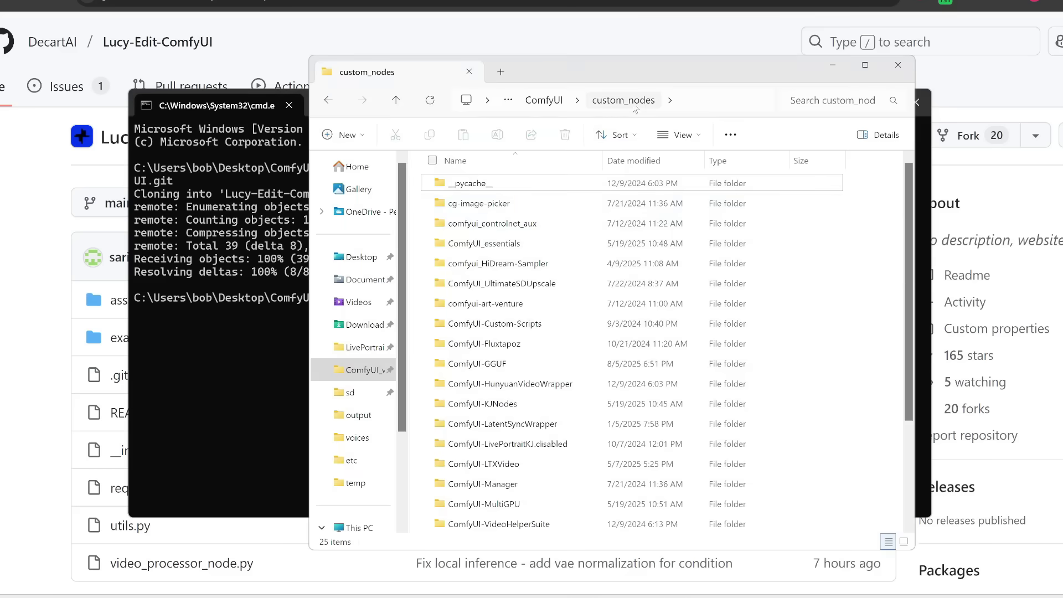
pyautogui.scroll(-3, 443, 269)
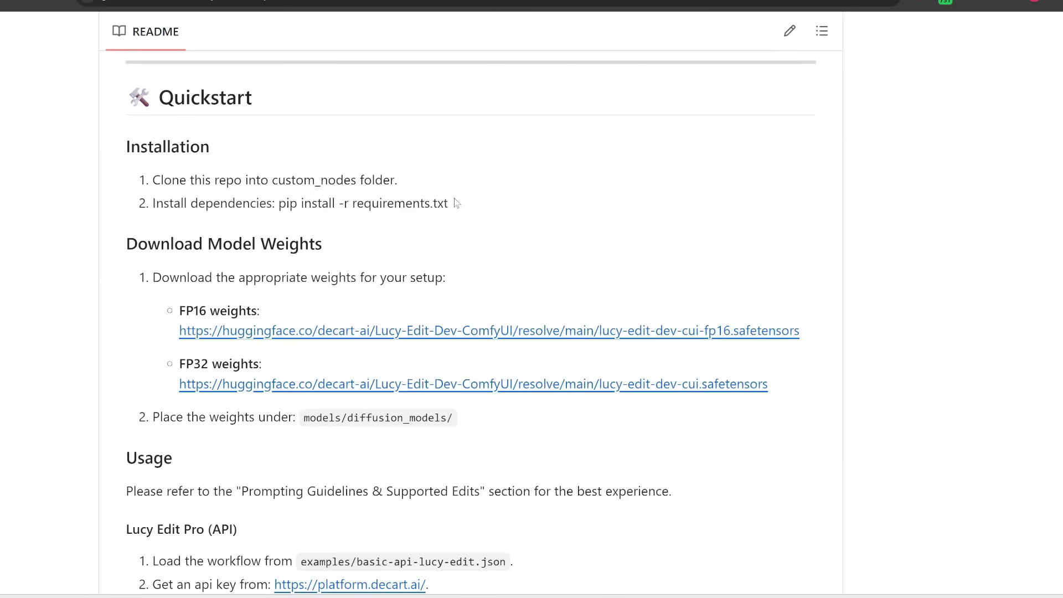
# Check the cloned folder in custom_nodes and cd into Lucy-Edit-ComfyUI.
pyautogui.moveTo(468, 209); pyautogui.dragTo(95, 151)
pyautogui.hotkey('alt', 'Tab')
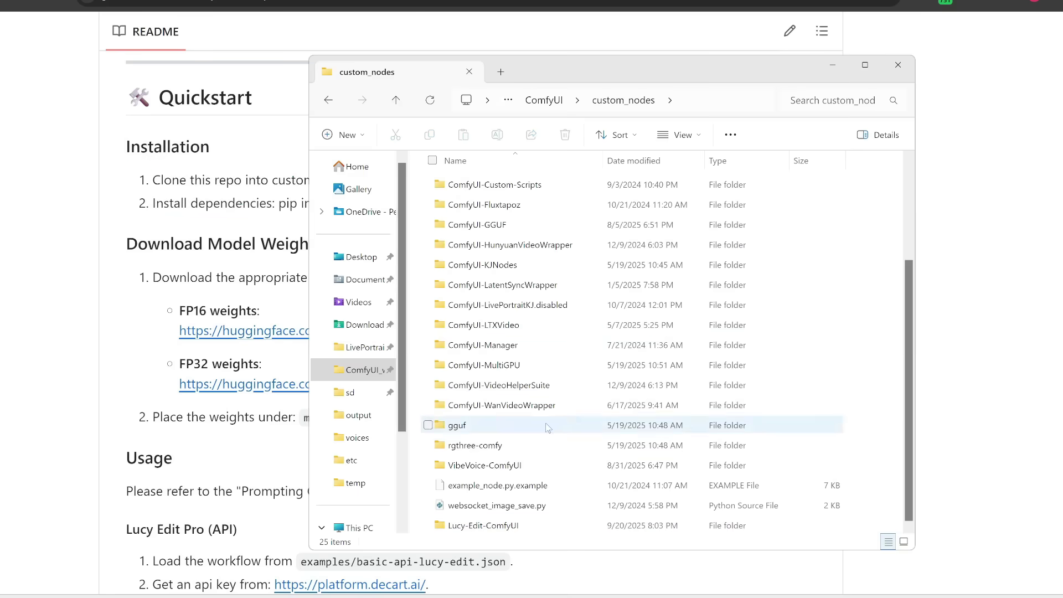
pyautogui.hotkey('alt', 'Tab')
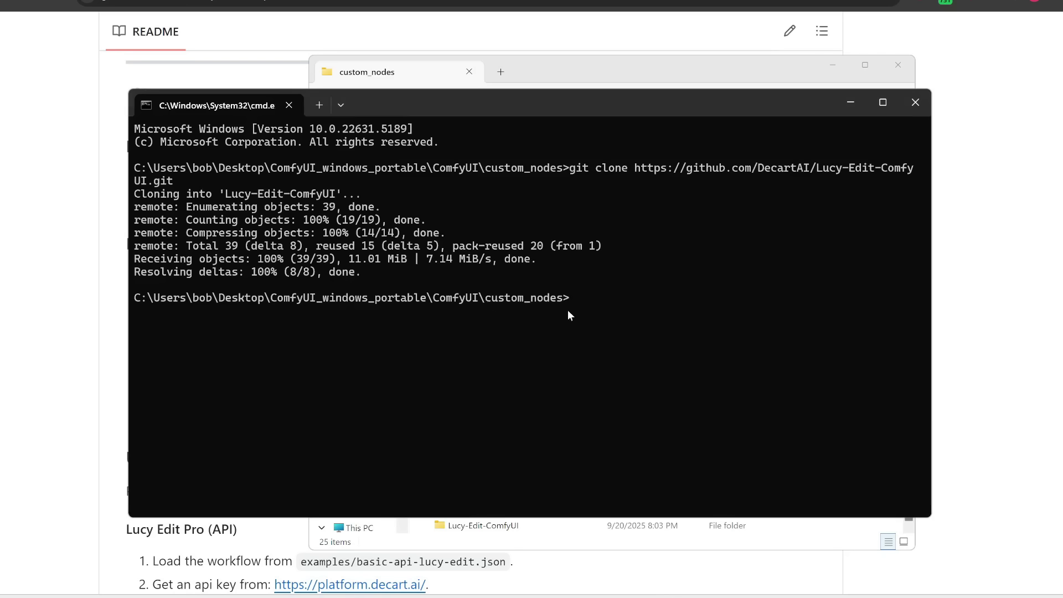
pyautogui.write('cd Lucy-Edit-Comf')
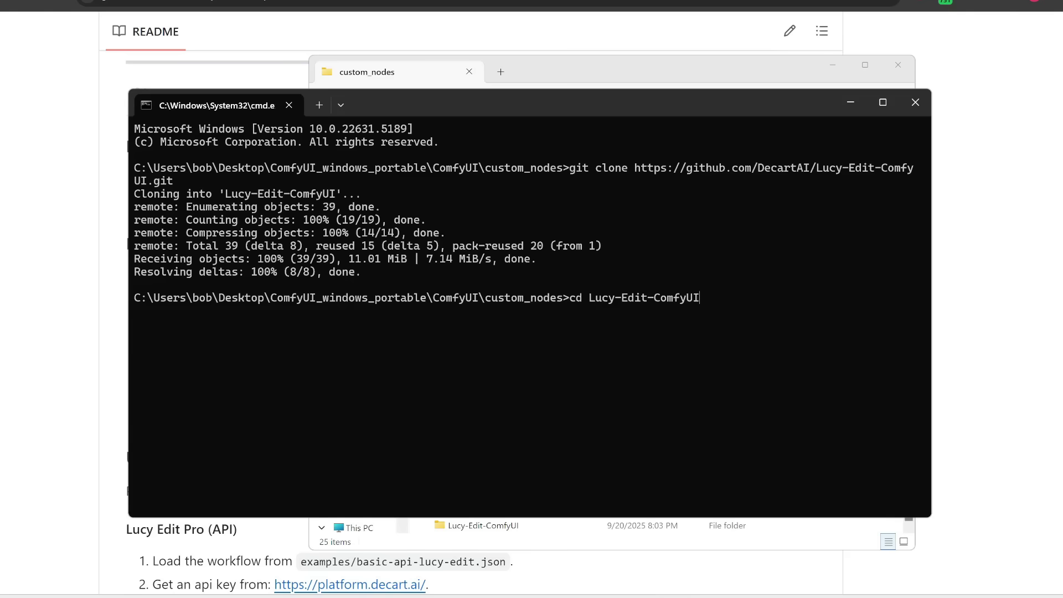
pyautogui.write('yUI')
pyautogui.press('Return')
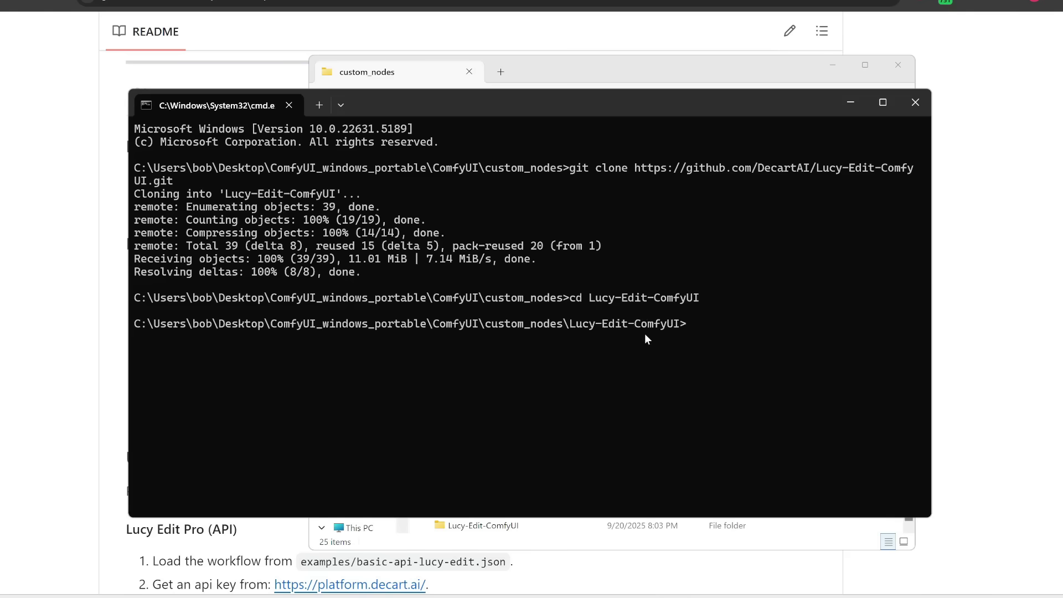
# Copy 'pip install -r requirements.txt' from the README and run it in the terminal.
pyautogui.click(110, 295)
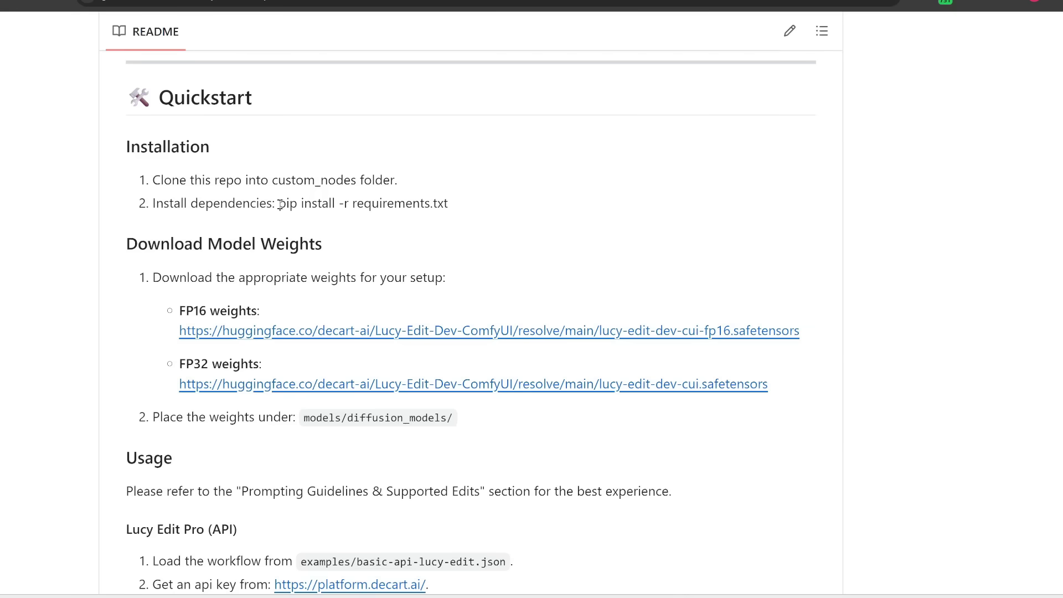
pyautogui.moveTo(280, 205); pyautogui.dragTo(459, 209)
pyautogui.hotkey('ctrl', 'c')
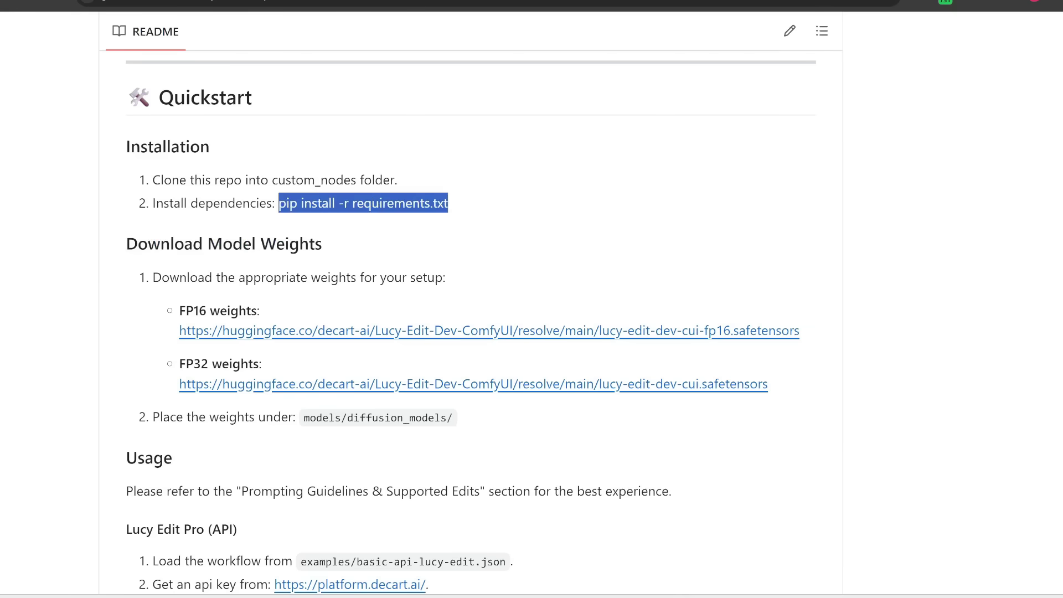
pyautogui.hotkey('alt', 'Tab')
pyautogui.hotkey('ctrl', 'v')
pyautogui.press('Return')
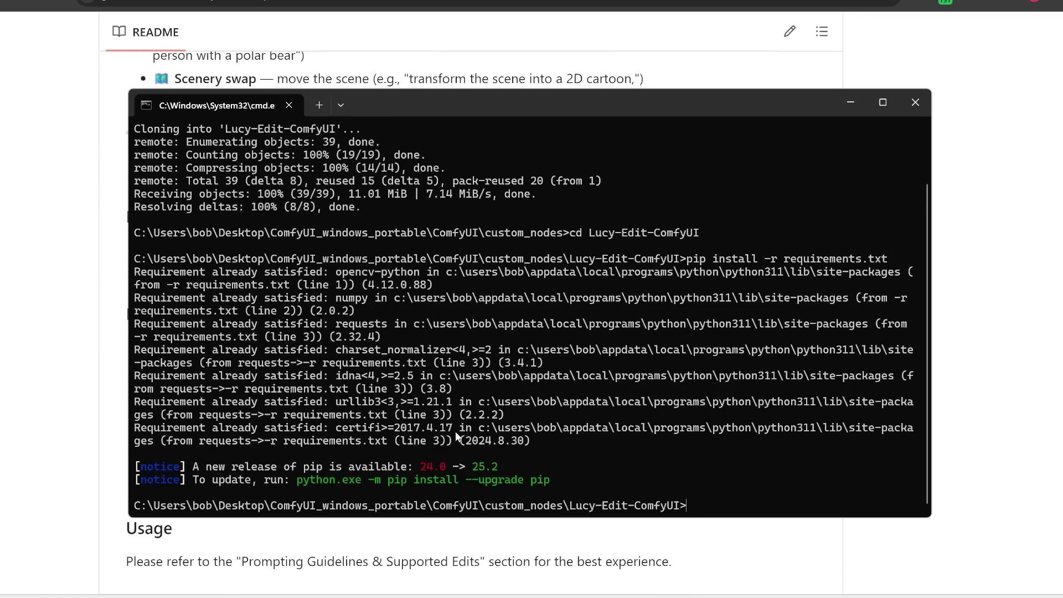
# Save lucy-edit-dev-cui-fp16.safetensors from the README's FP16 link into ComfyUI/models/diffusion_models.
pyautogui.click(98, 271)
pyautogui.scroll(-1, 348, 269)
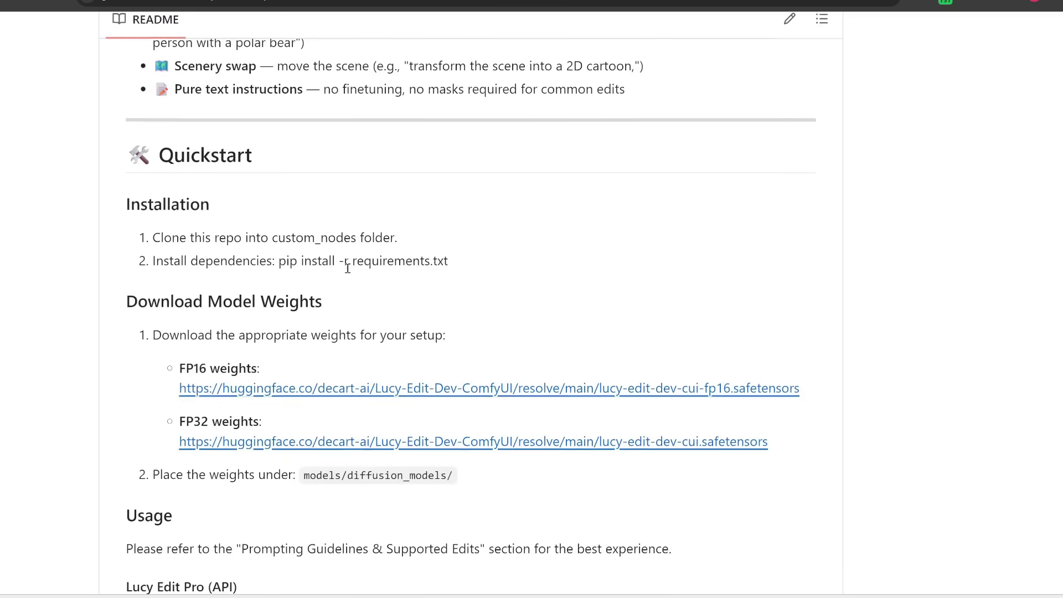
pyautogui.scroll(-3, 347, 268)
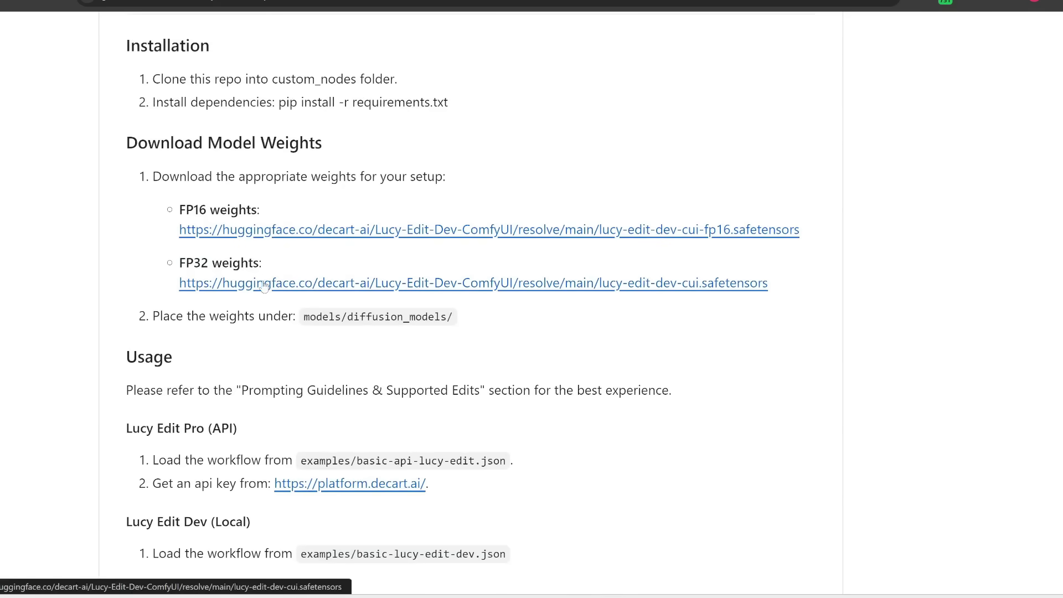
pyautogui.click(324, 229)
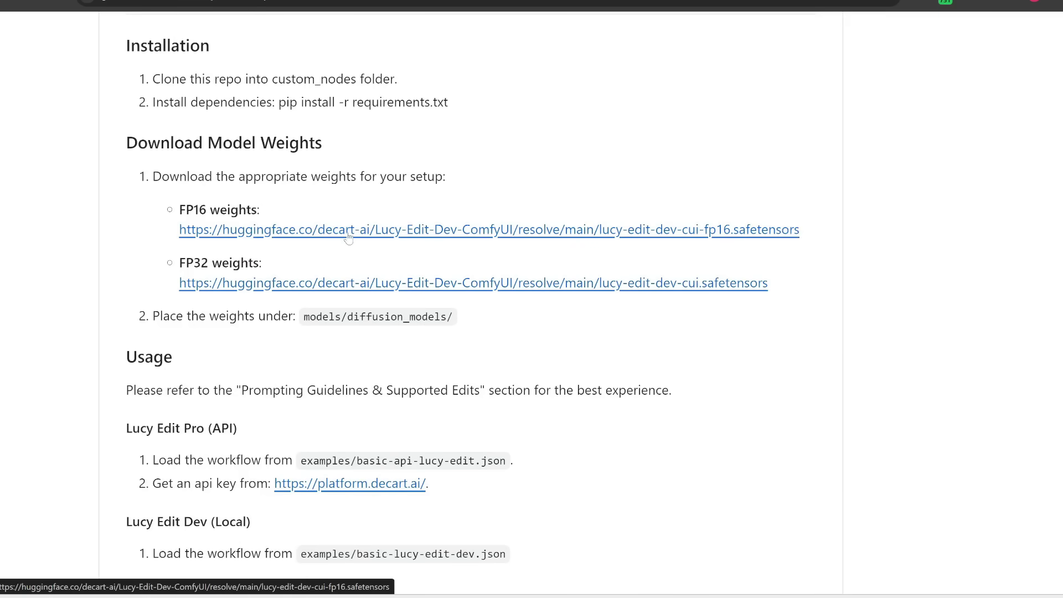
pyautogui.click(349, 237)
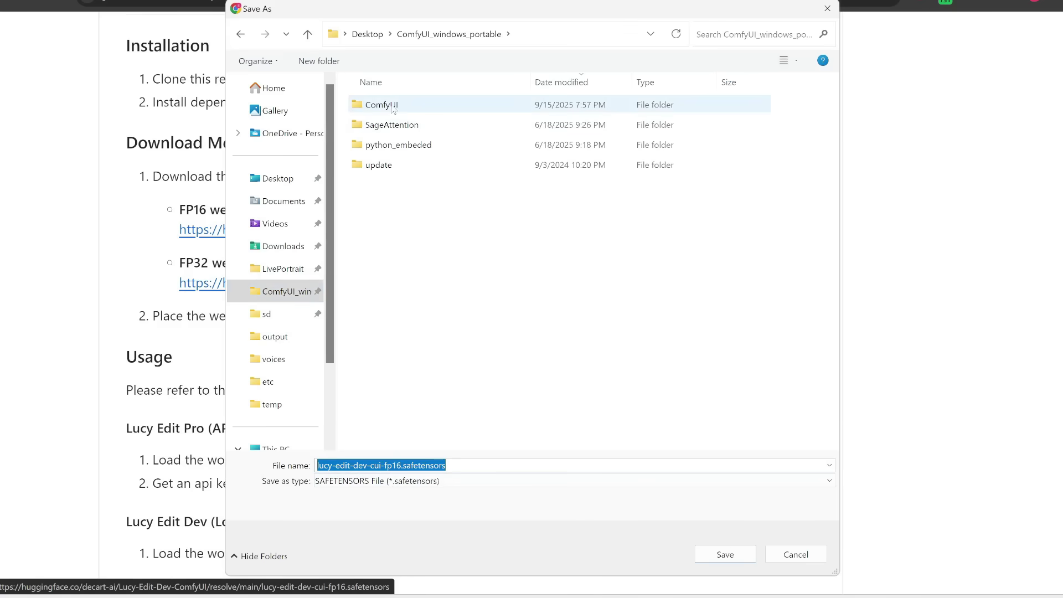
pyautogui.doubleClick(366, 113)
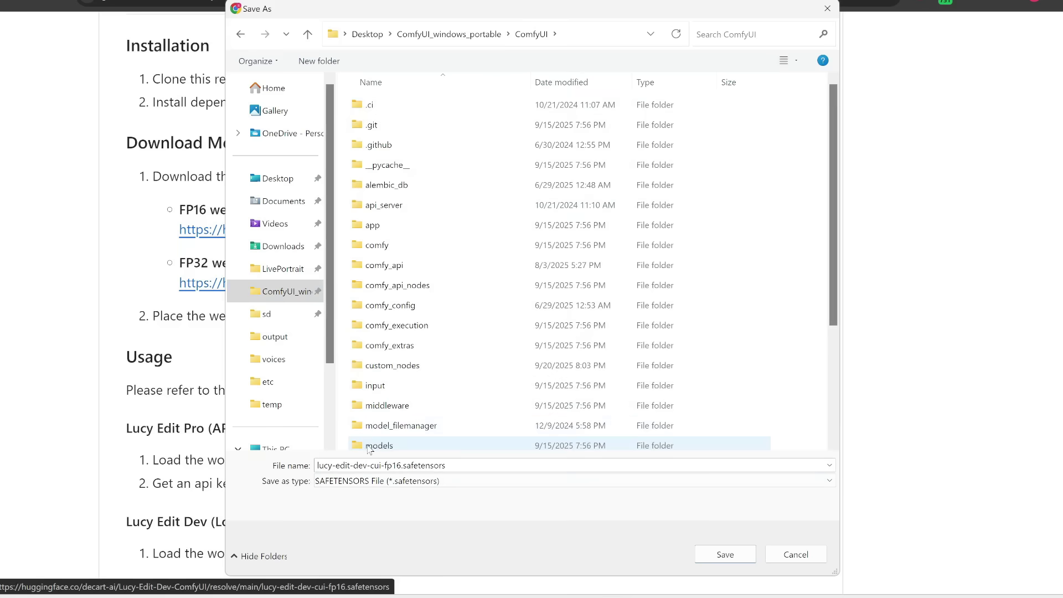
pyautogui.doubleClick(370, 447)
pyautogui.doubleClick(402, 247)
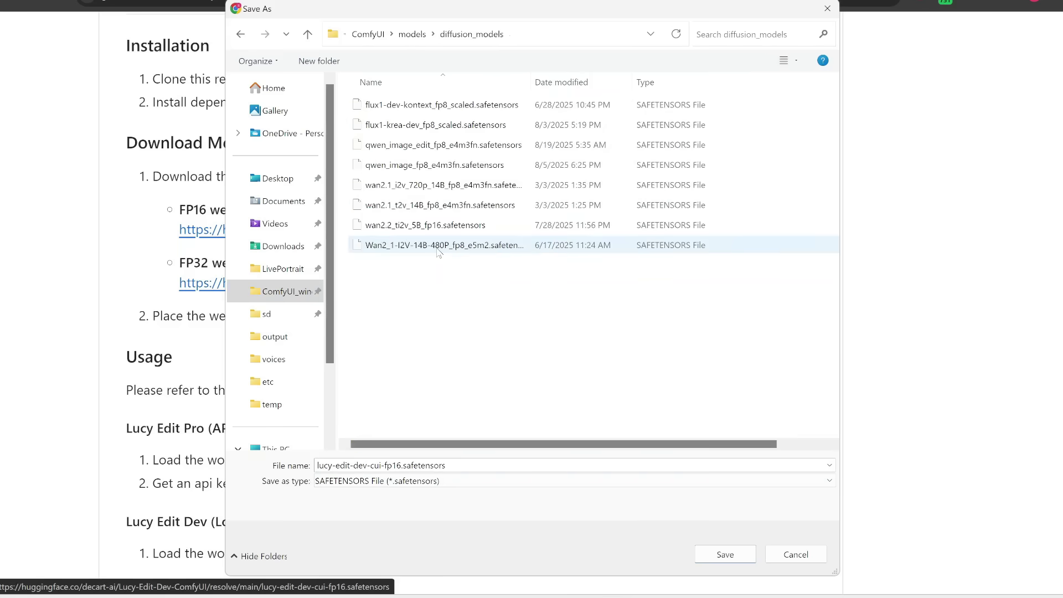
pyautogui.click(738, 562)
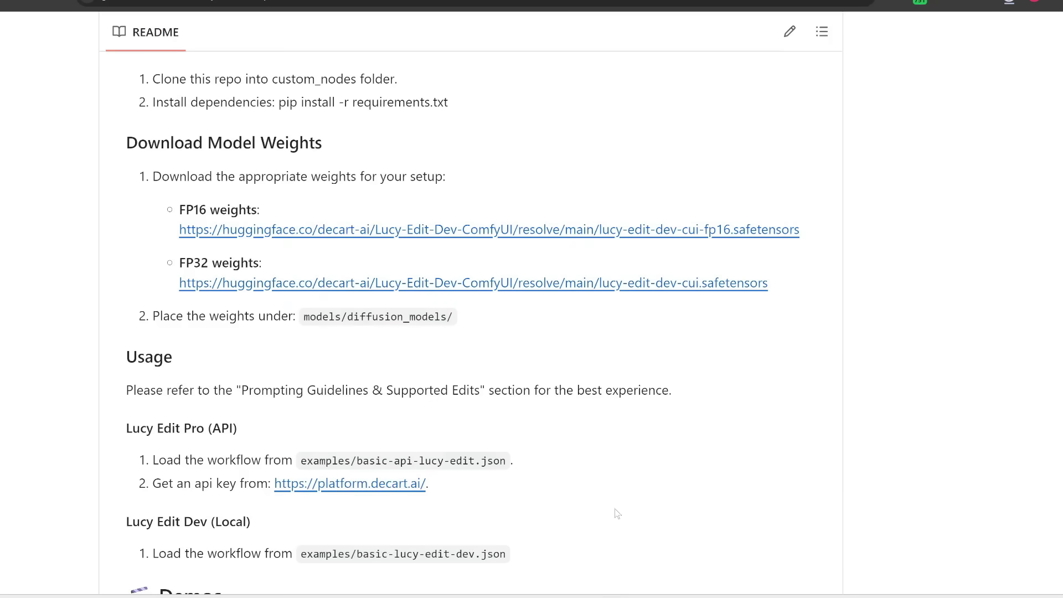
# Copy the examples/basic-lucy-edit-dev.json path from the Lucy Edit README.
pyautogui.click(561, 596)
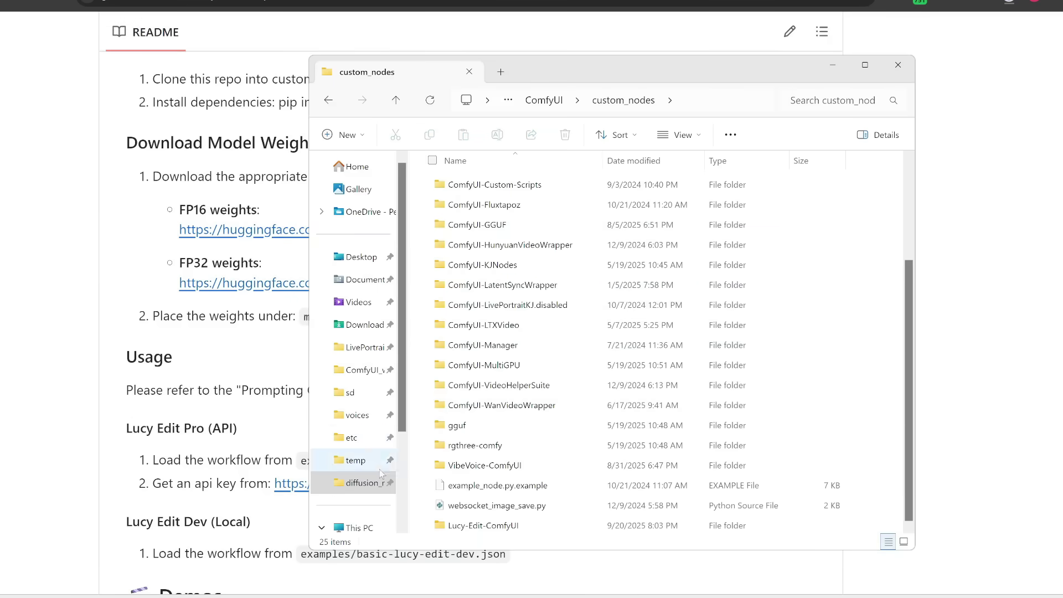
pyautogui.click(360, 370)
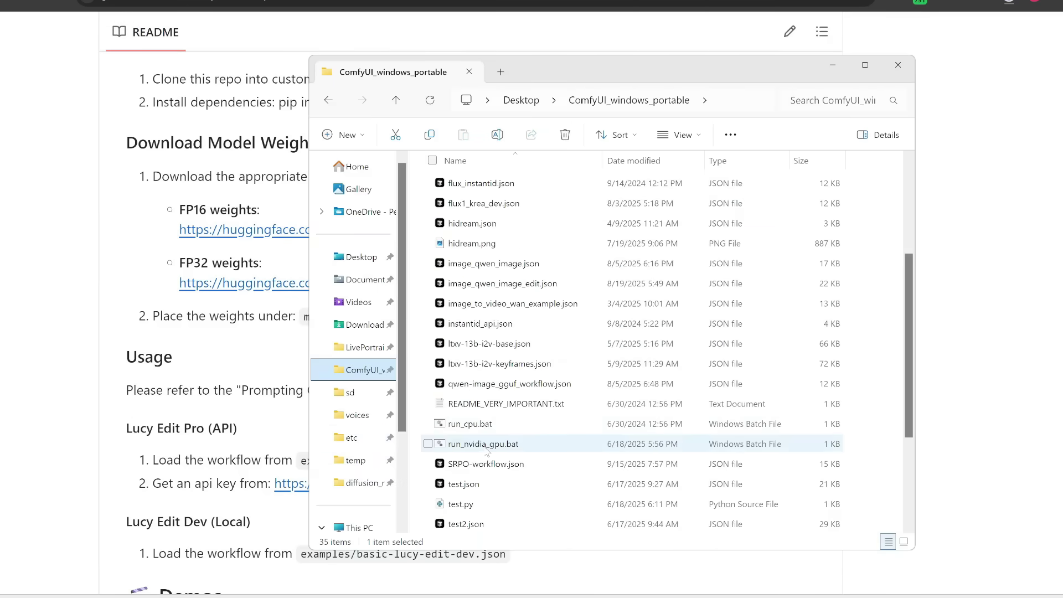
pyautogui.click(219, 299)
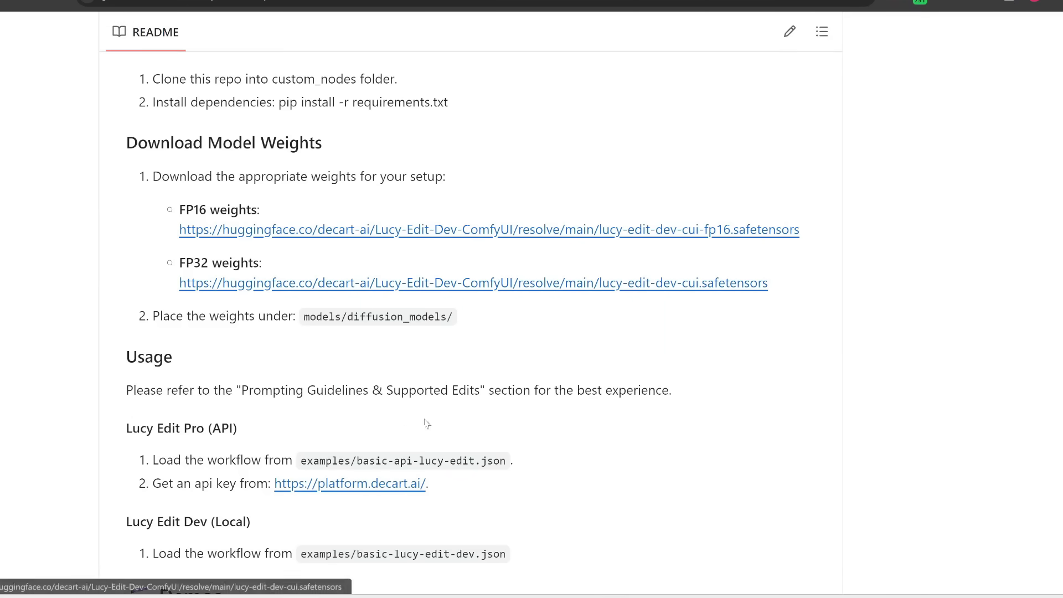
pyautogui.scroll(-2, 471, 382)
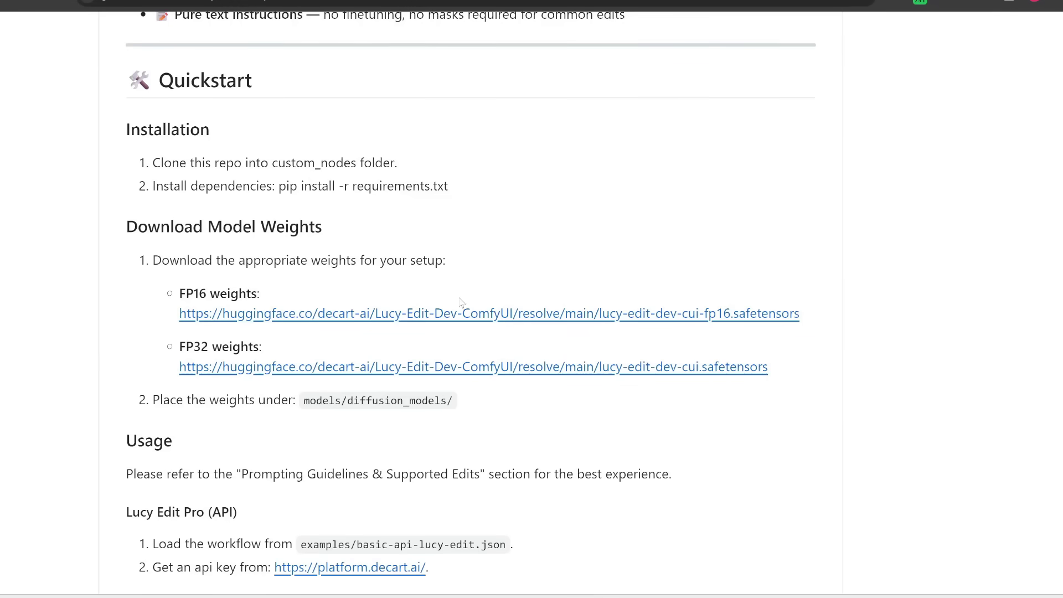
pyautogui.scroll(-5, 424, 351)
pyautogui.tripleClick(165, 357)
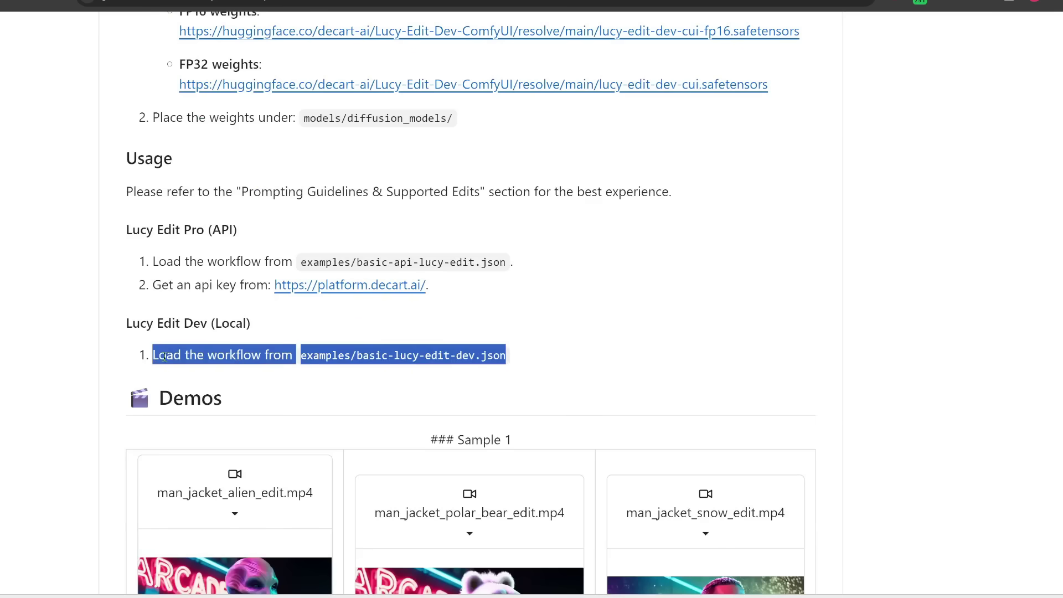
pyautogui.moveTo(302, 355); pyautogui.dragTo(515, 355)
# Browse to ComfyUI > custom_nodes > Lucy-Edit-ComfyUI > examples and select basic-lucy-edit-dev.json.
pyautogui.hotkey('alt', 'Tab')
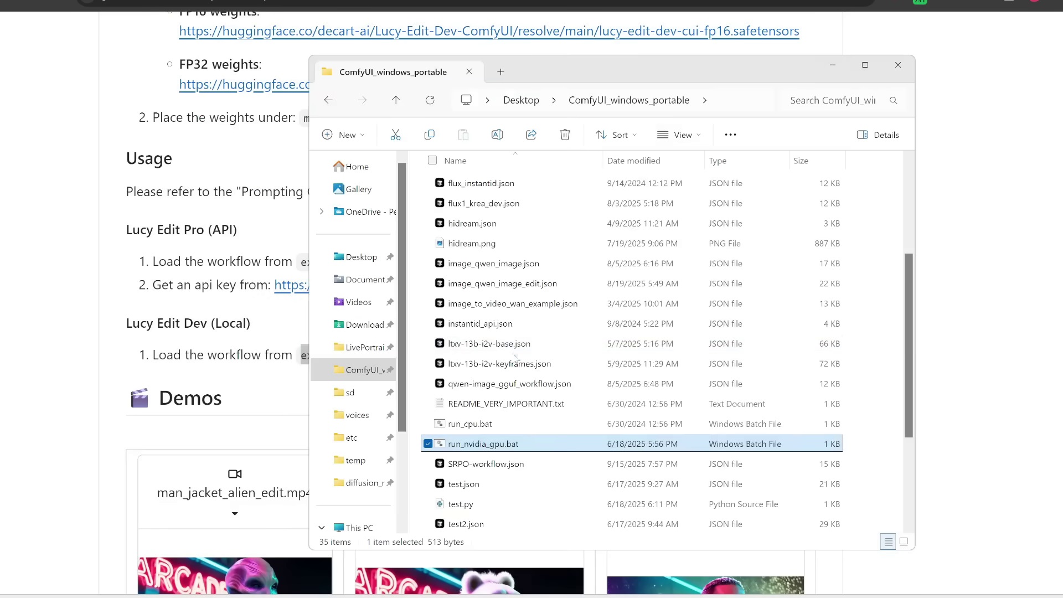
pyautogui.scroll(4, 516, 360)
pyautogui.doubleClick(516, 183)
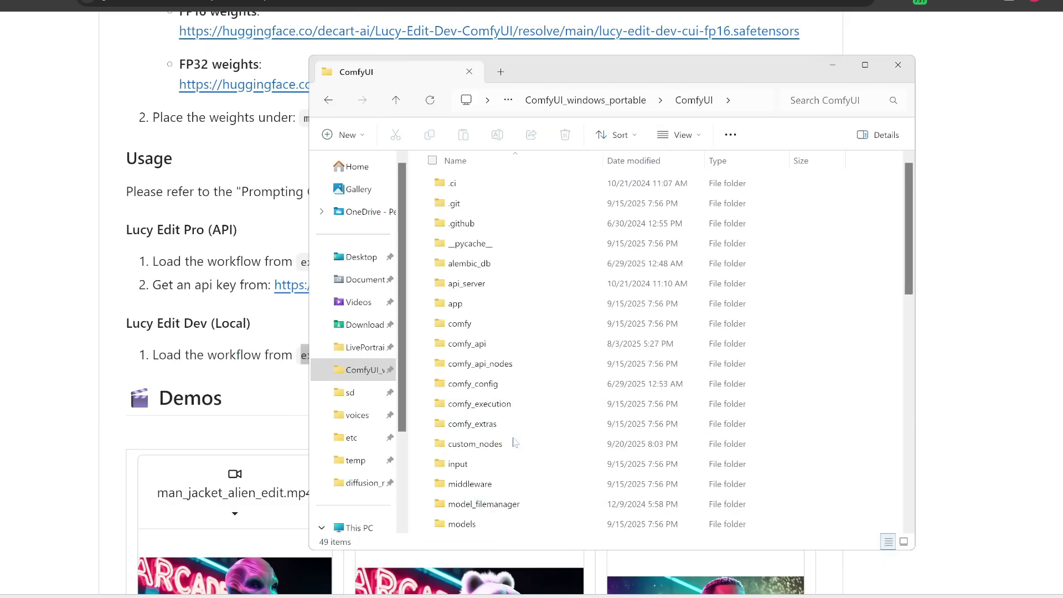
pyautogui.doubleClick(513, 443)
pyautogui.scroll(-3, 529, 330)
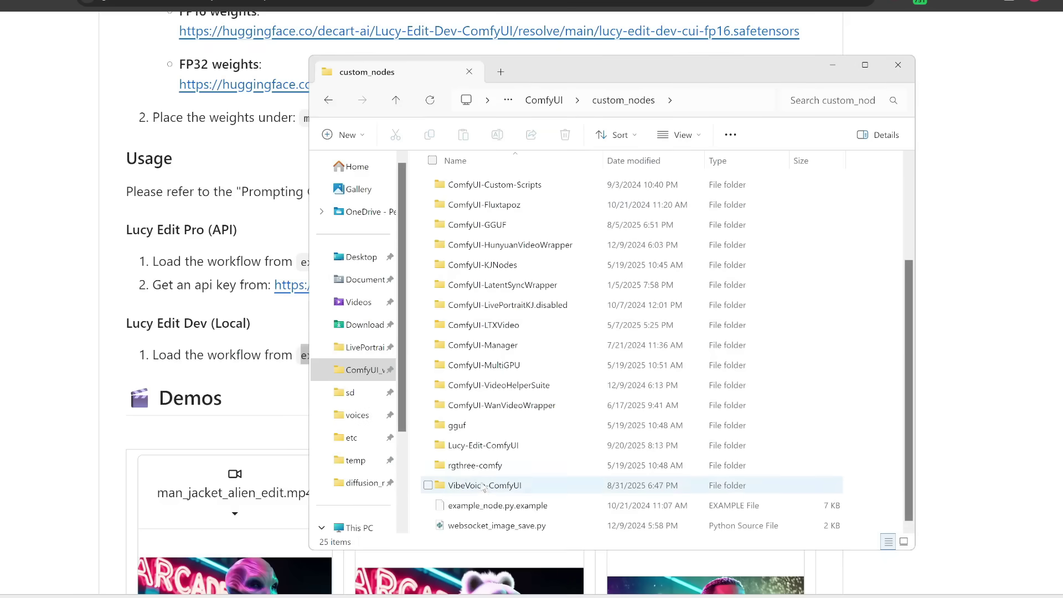
pyautogui.doubleClick(477, 445)
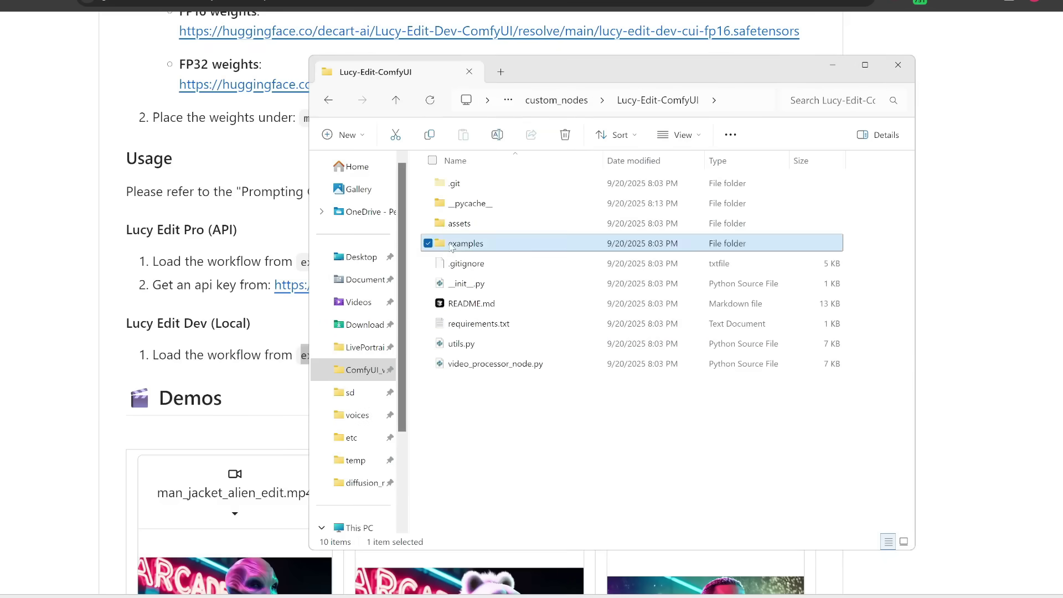
pyautogui.doubleClick(454, 243)
pyautogui.click(465, 211)
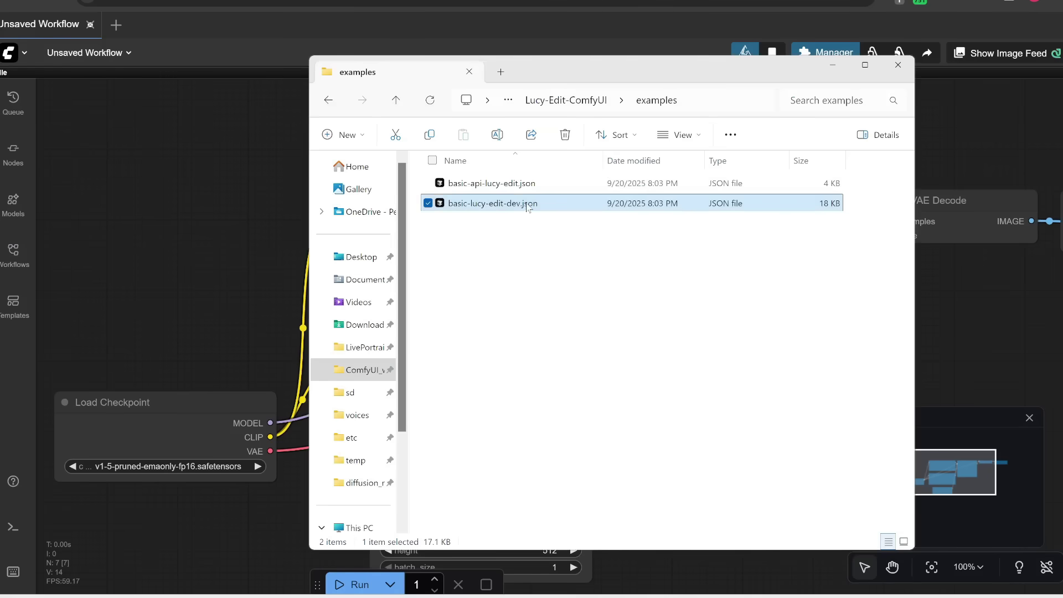
# Drop basic-lucy-edit-dev.json onto the ComfyUI canvas and check its Model Links note.
pyautogui.moveTo(526, 205); pyautogui.dragTo(245, 194)
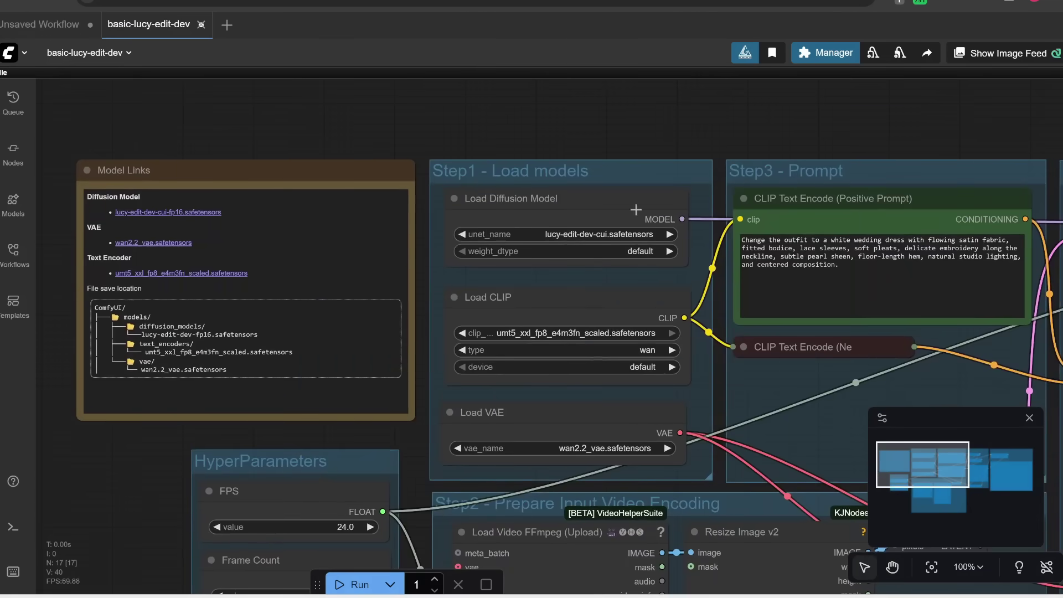
pyautogui.scroll(-1, 563, 447)
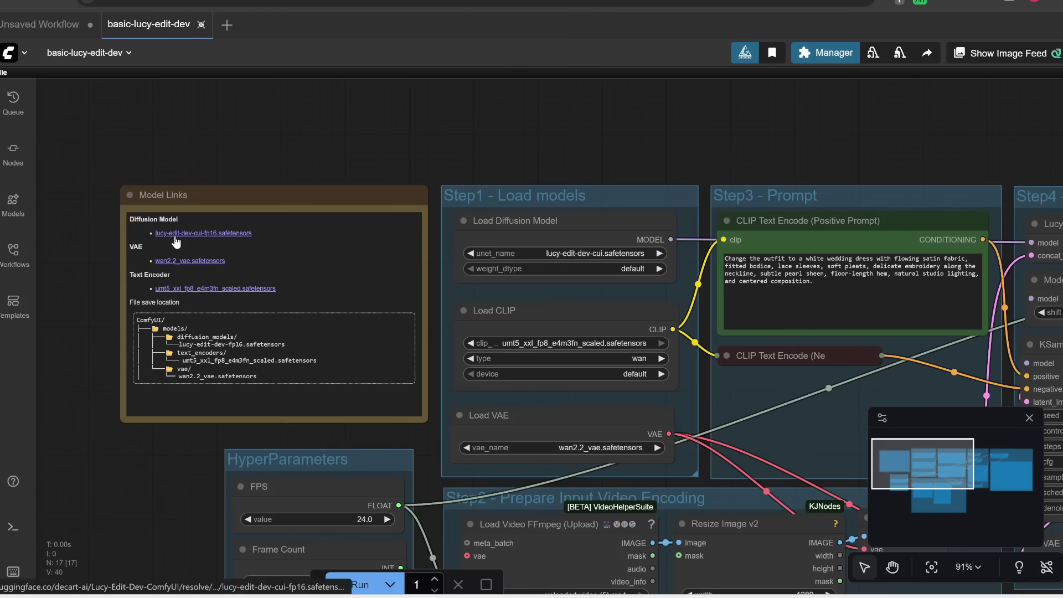
pyautogui.scroll(4, 138, 283)
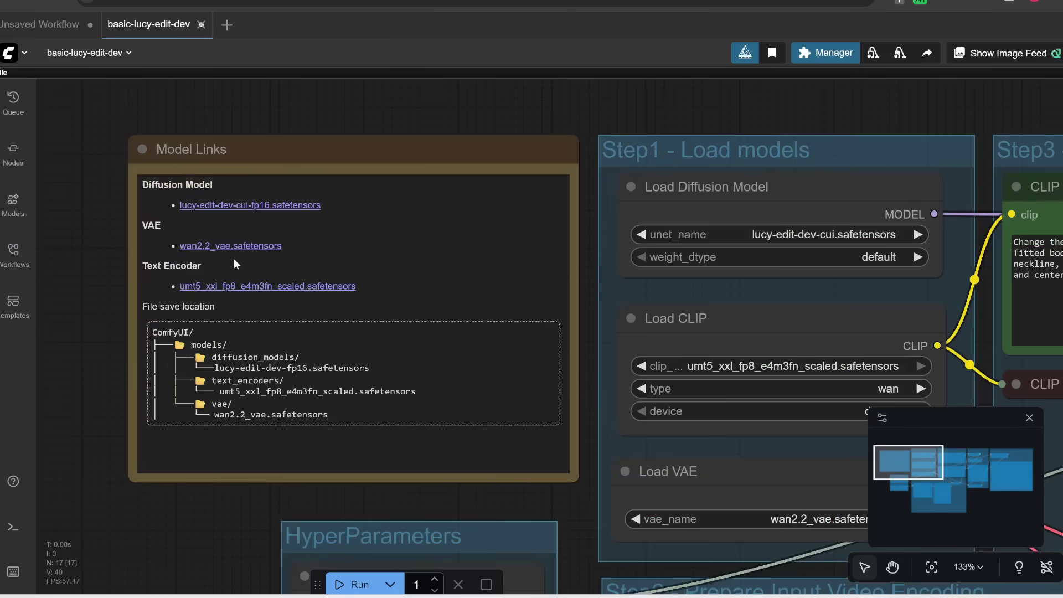
pyautogui.click(239, 238)
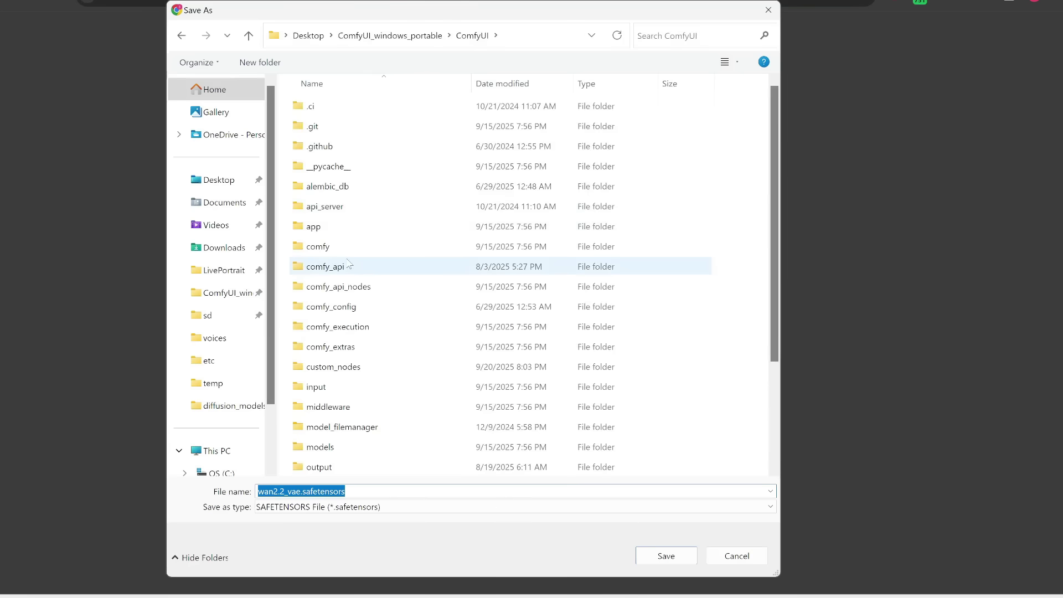
pyautogui.doubleClick(324, 446)
pyautogui.scroll(-2, 332, 425)
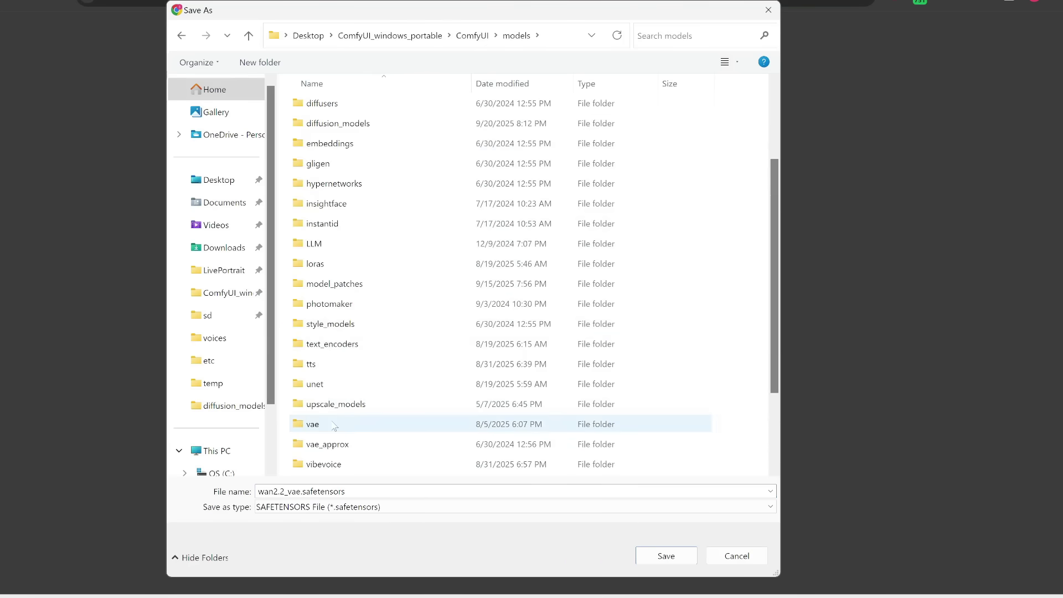
pyautogui.doubleClick(334, 425)
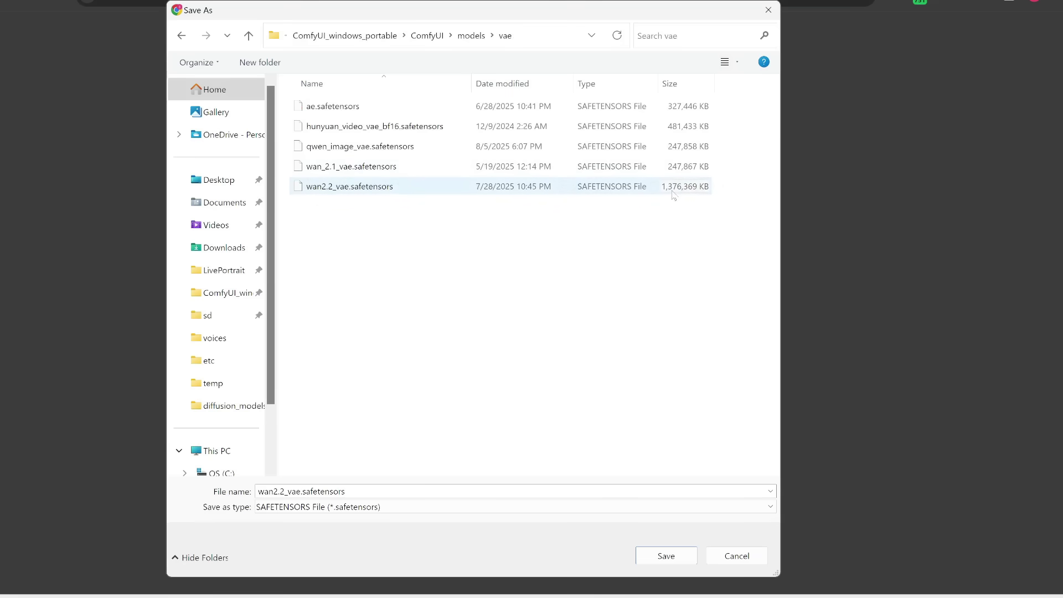
pyautogui.press('Escape')
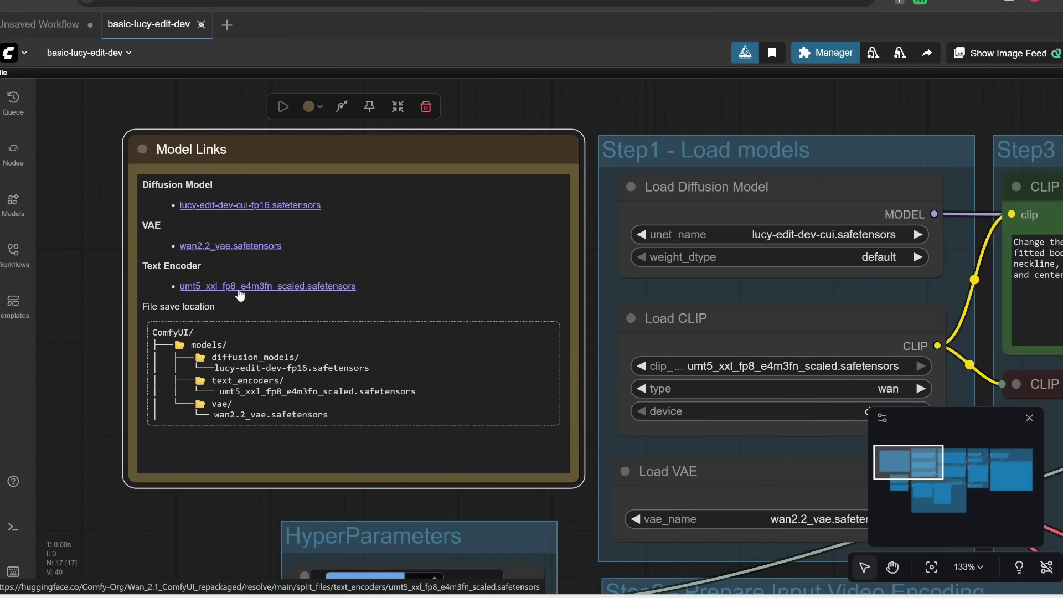
pyautogui.click(240, 288)
pyautogui.scroll(-2, 285, 430)
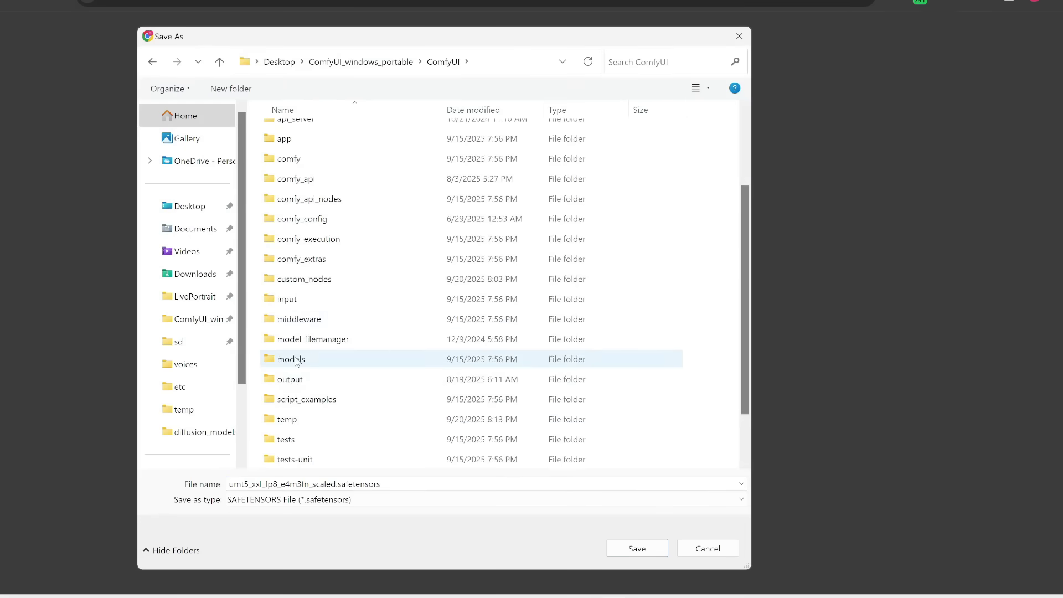
pyautogui.doubleClick(297, 360)
pyautogui.doubleClick(324, 372)
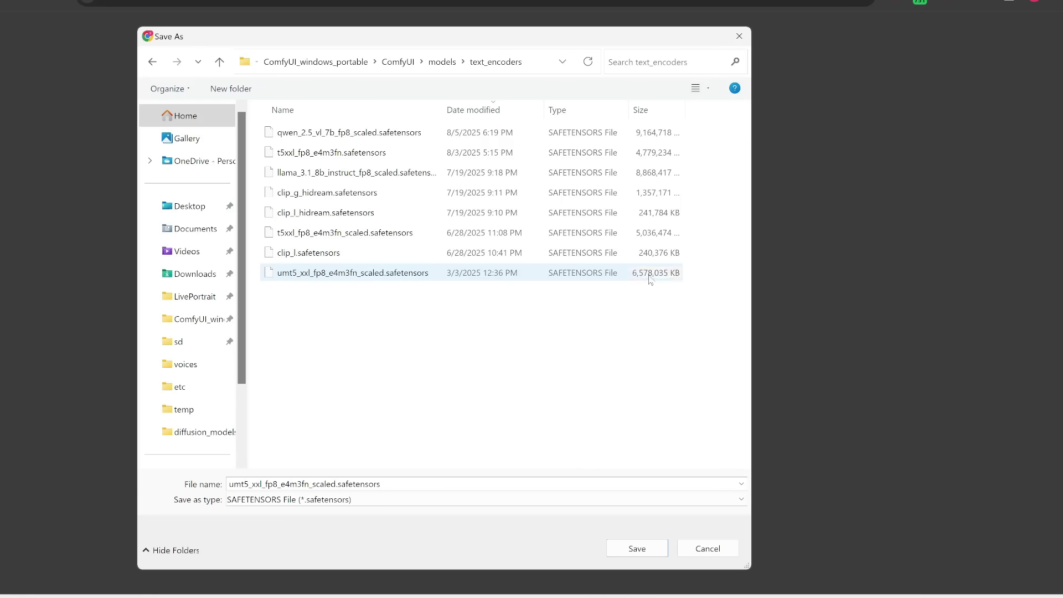
pyautogui.press('Escape')
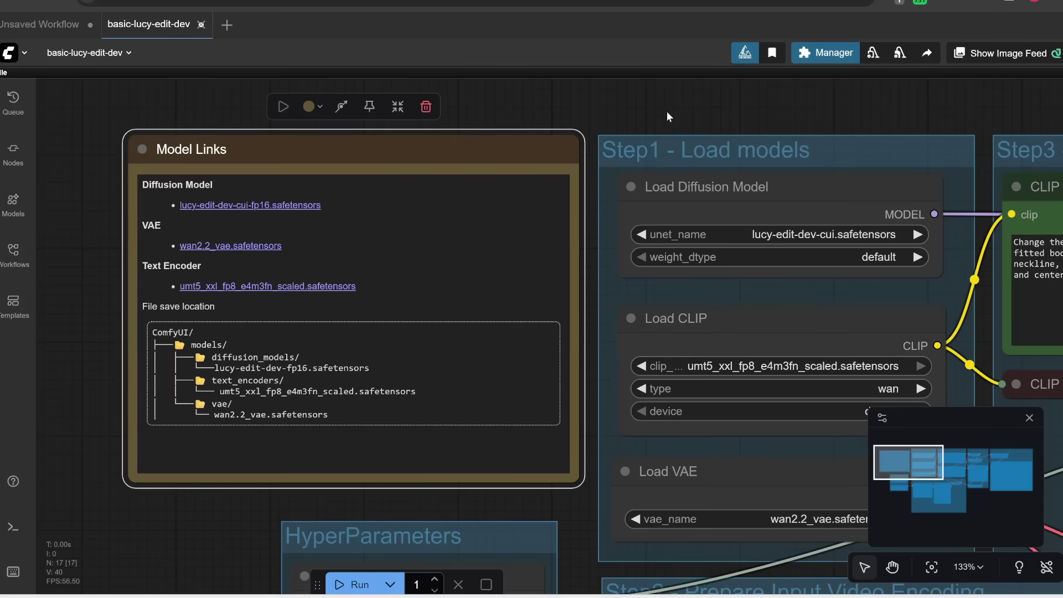
# Choose lucy-edit-dev-cui-fp16, umt5_xxl_fp8_e4m3fn_scaled and wan2.2_vae in the three loader nodes.
pyautogui.moveTo(669, 109); pyautogui.dragTo(343, 84)
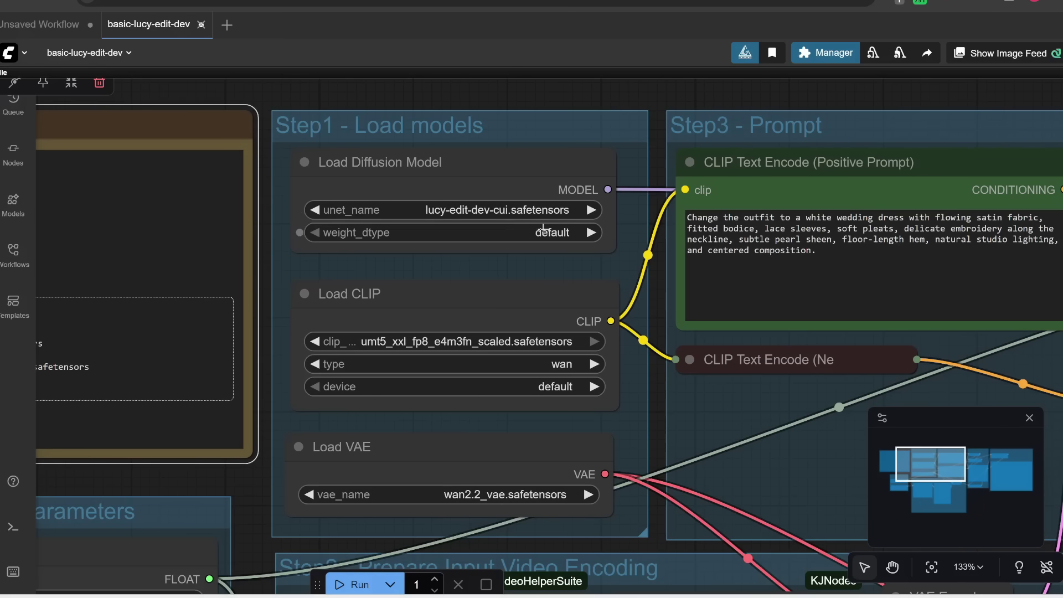
pyautogui.click(502, 211)
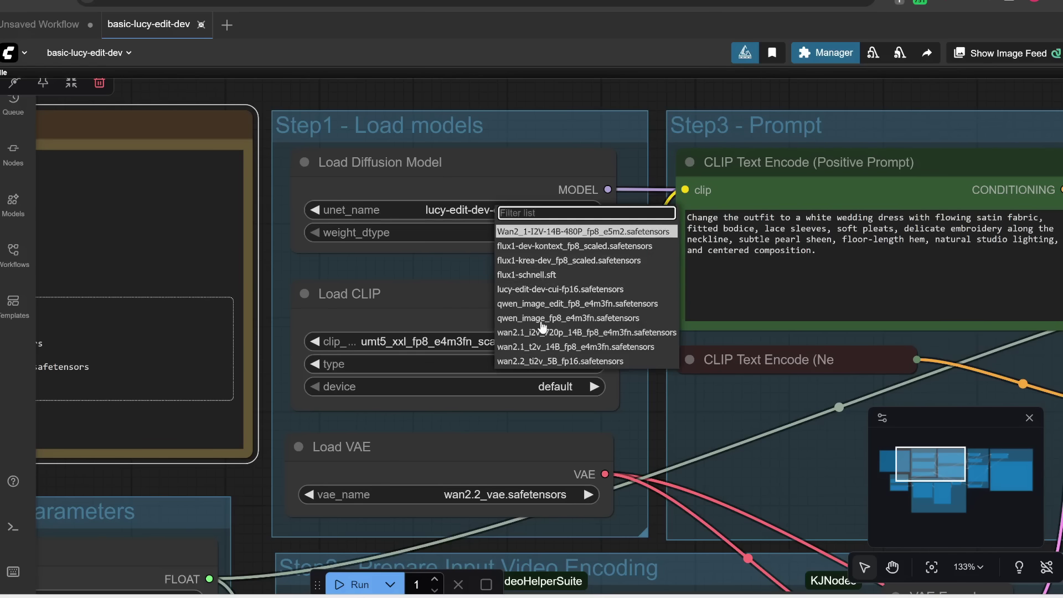
pyautogui.click(520, 184)
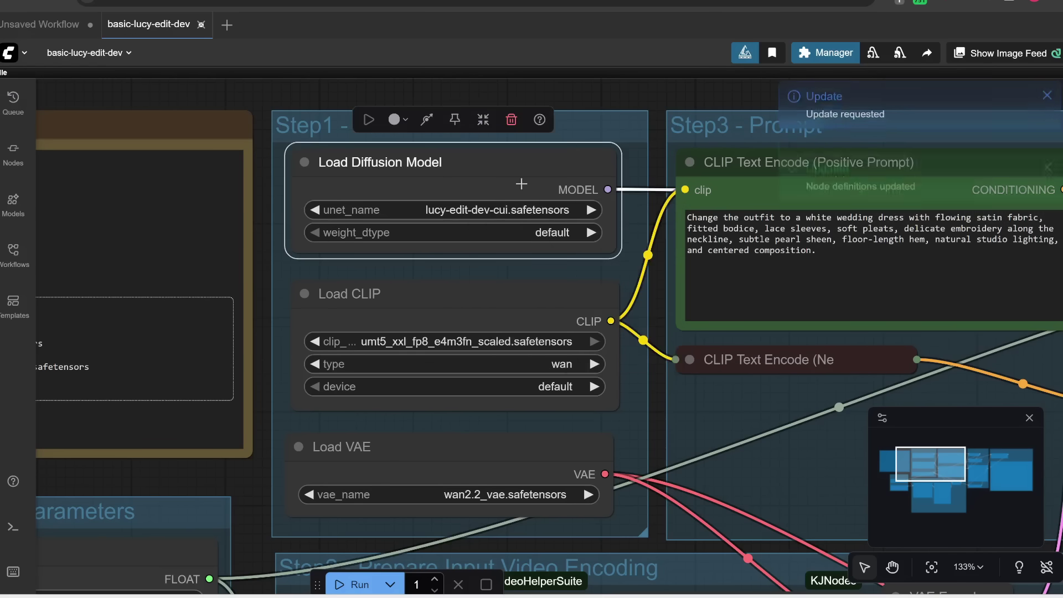
pyautogui.click(504, 210)
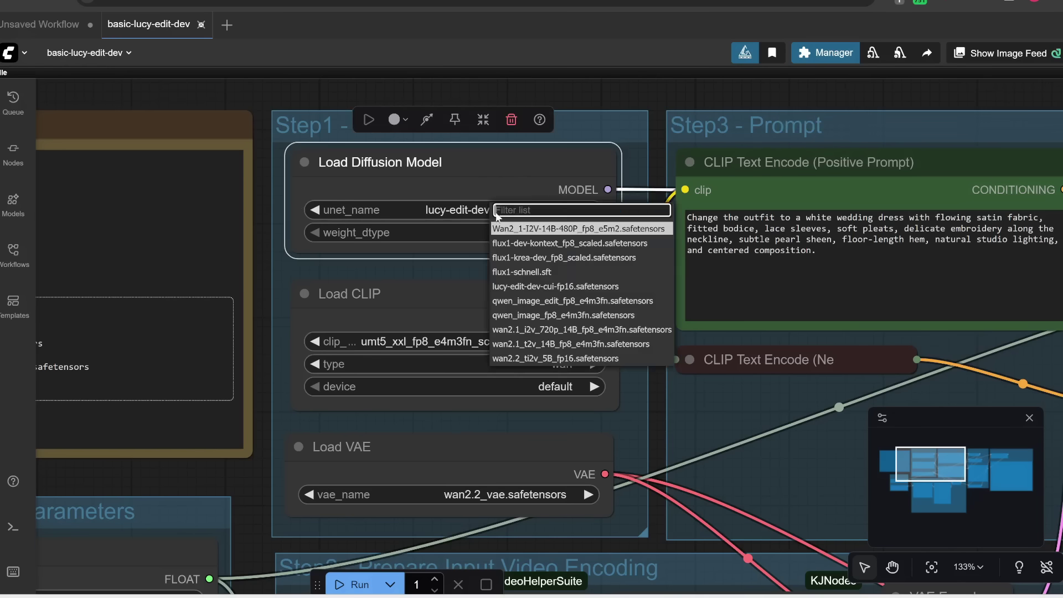
pyautogui.click(518, 287)
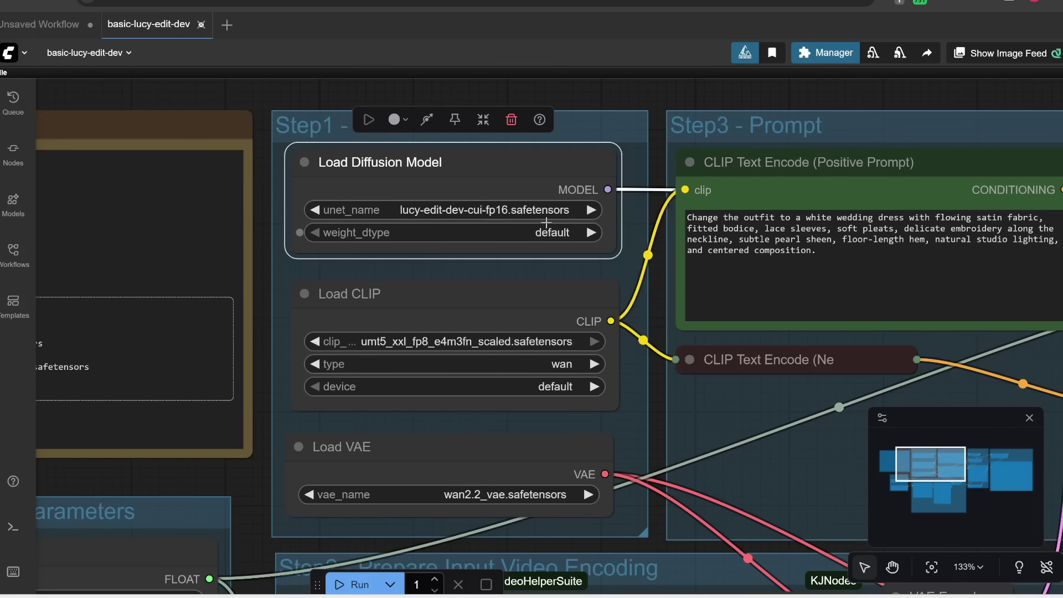
pyautogui.click(497, 342)
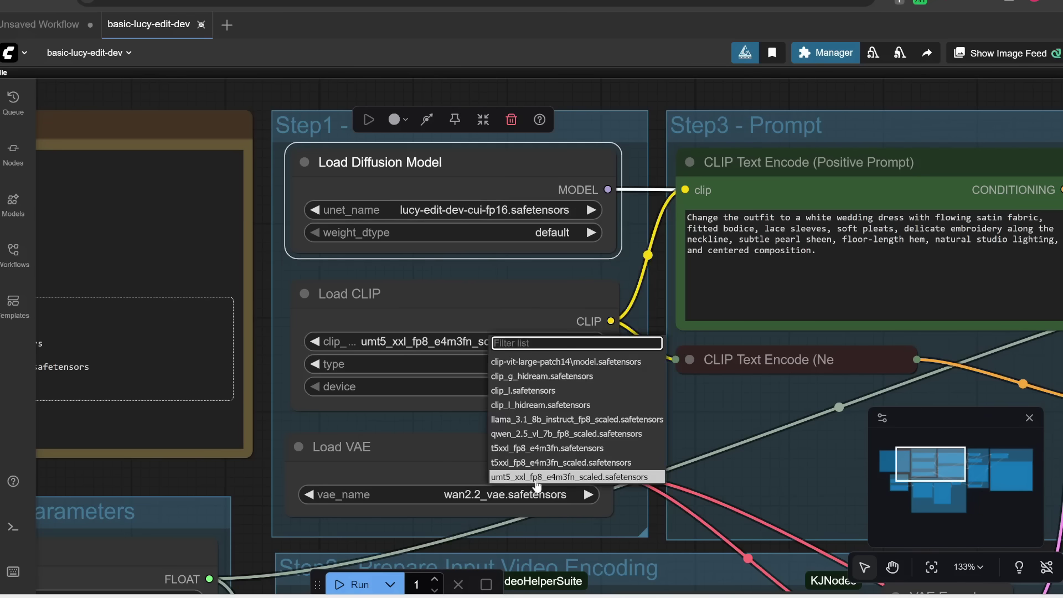
pyautogui.click(544, 480)
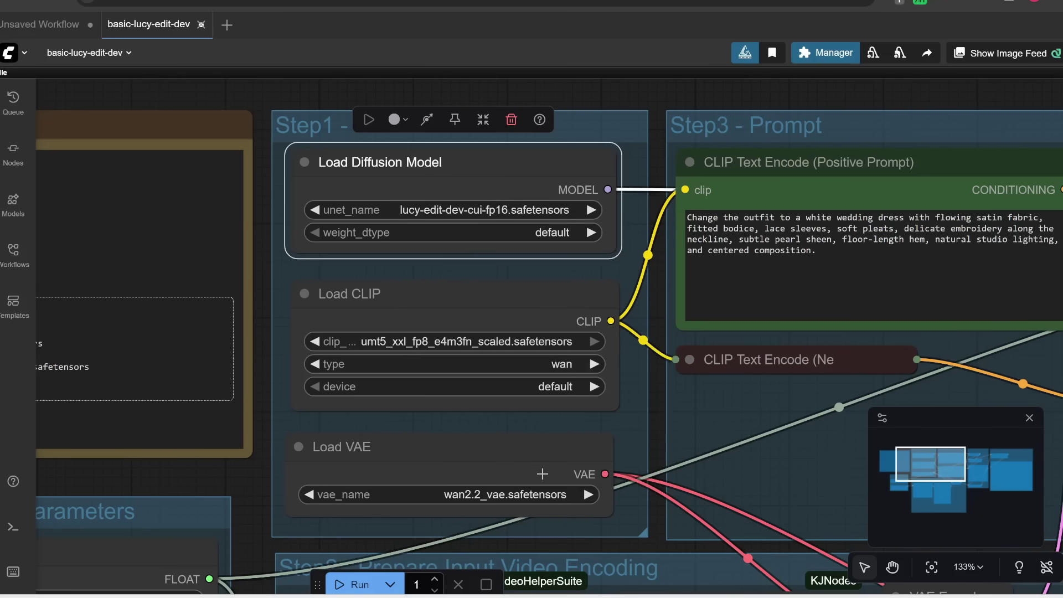
pyautogui.click(522, 495)
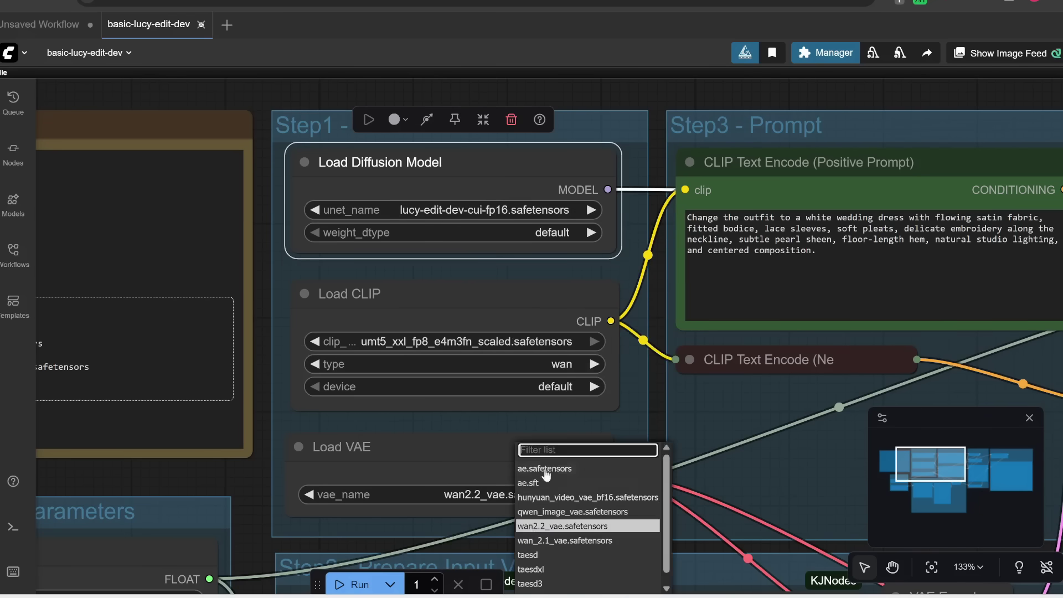
pyautogui.click(540, 527)
# Review Step2's video loader and Resize Image v2, keeping keep_proportion on stretch at 1280×704.
pyautogui.scroll(-3, 527, 253)
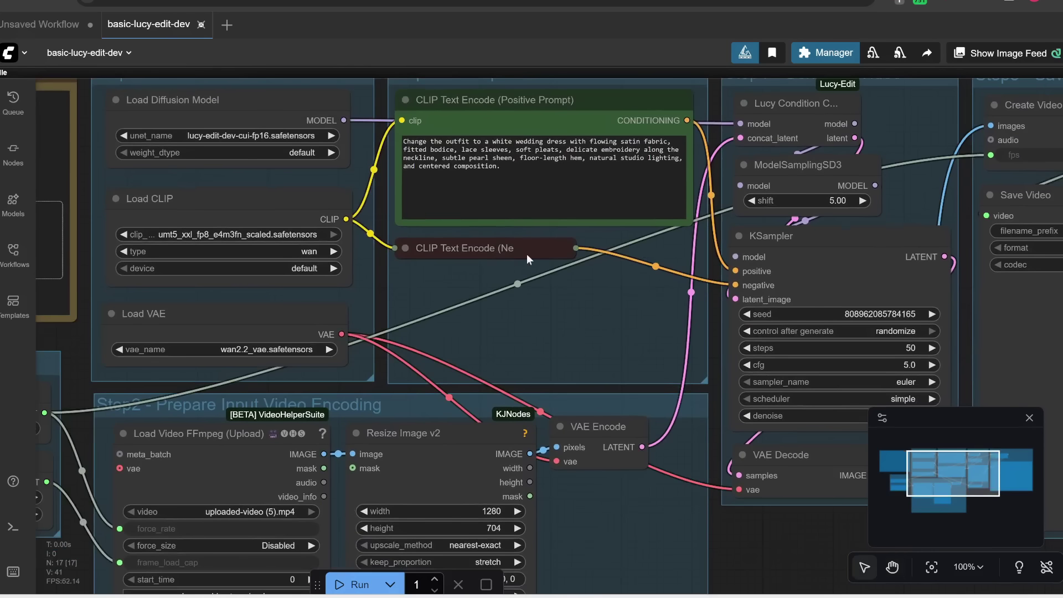
pyautogui.scroll(1, 527, 254)
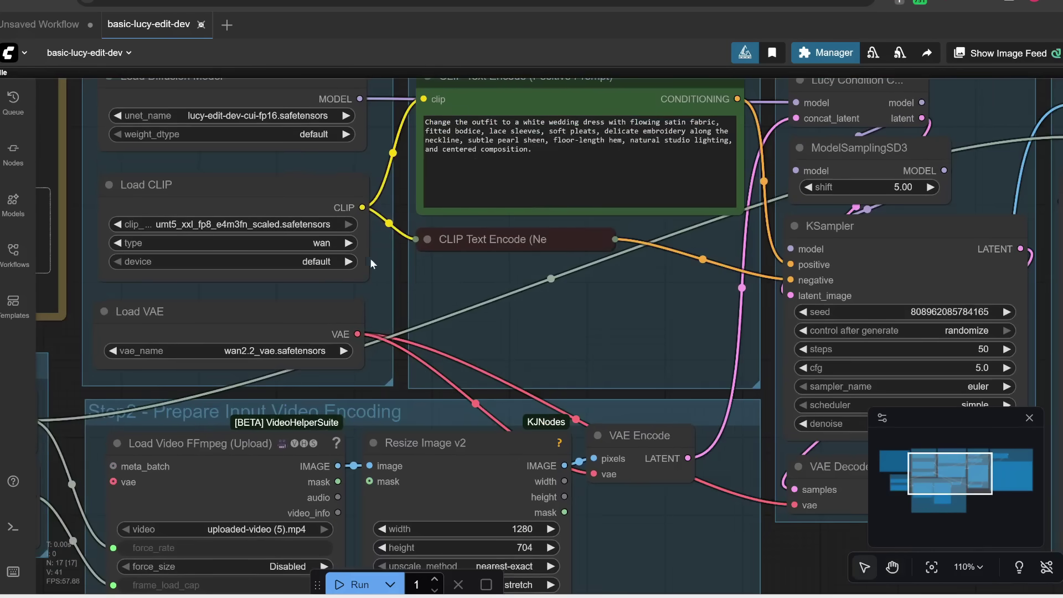
pyautogui.moveTo(639, 522); pyautogui.dragTo(800, 292)
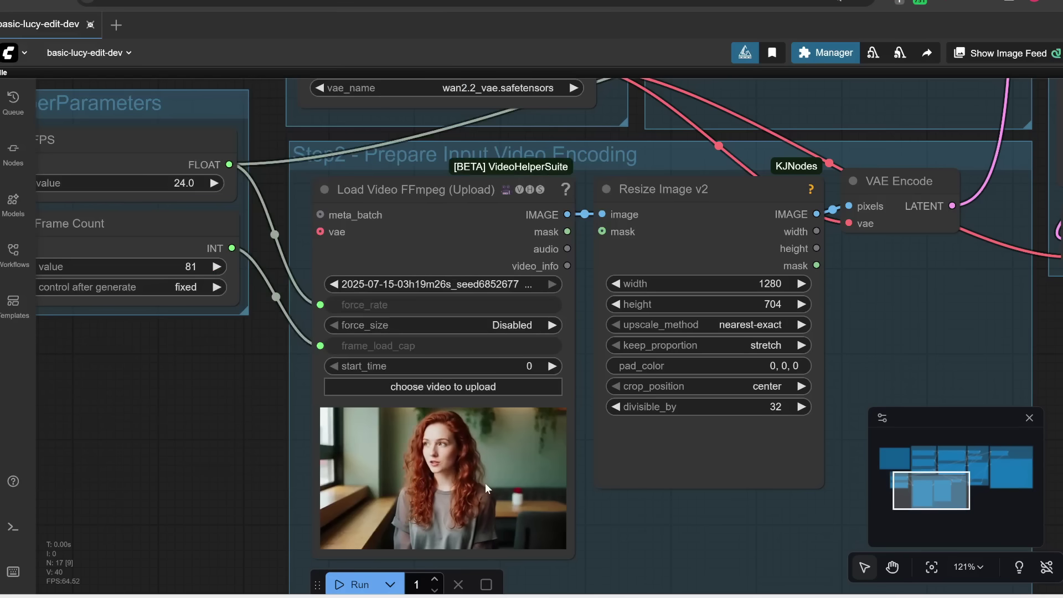
pyautogui.click(693, 189)
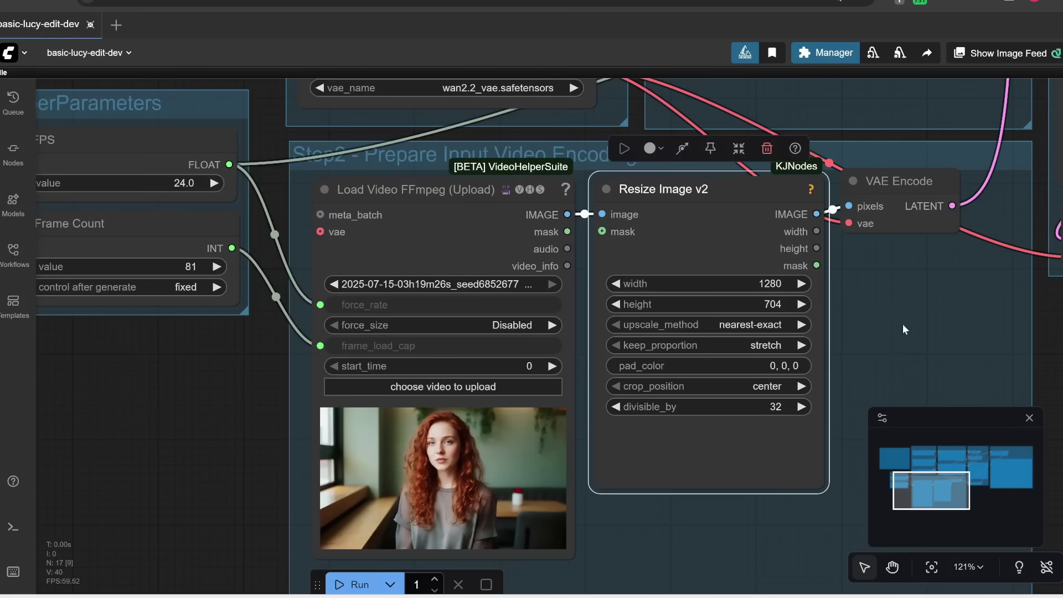
pyautogui.hscroll(3, 640, 324)
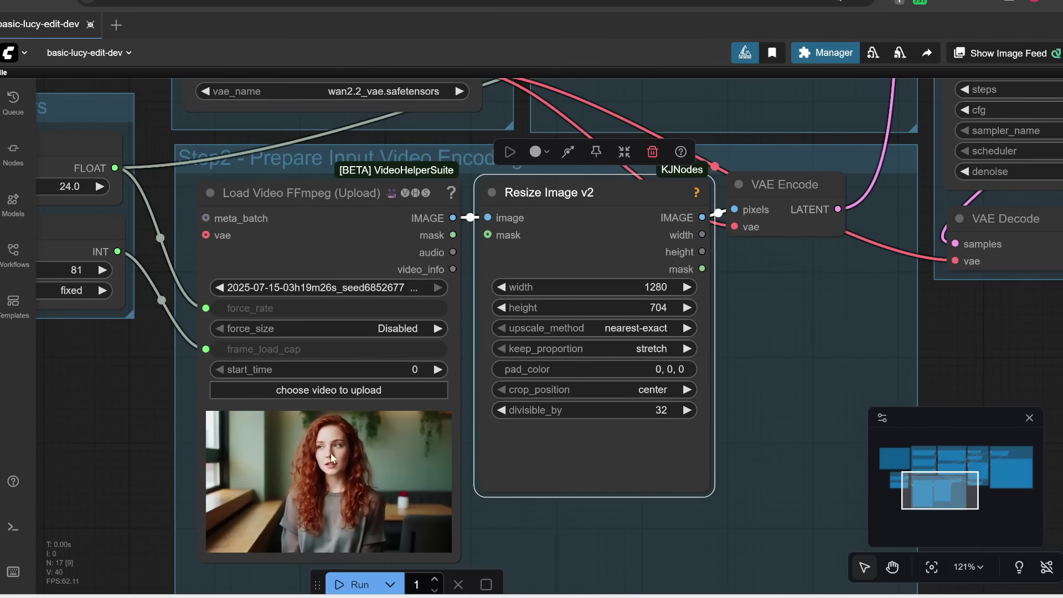
pyautogui.click(637, 349)
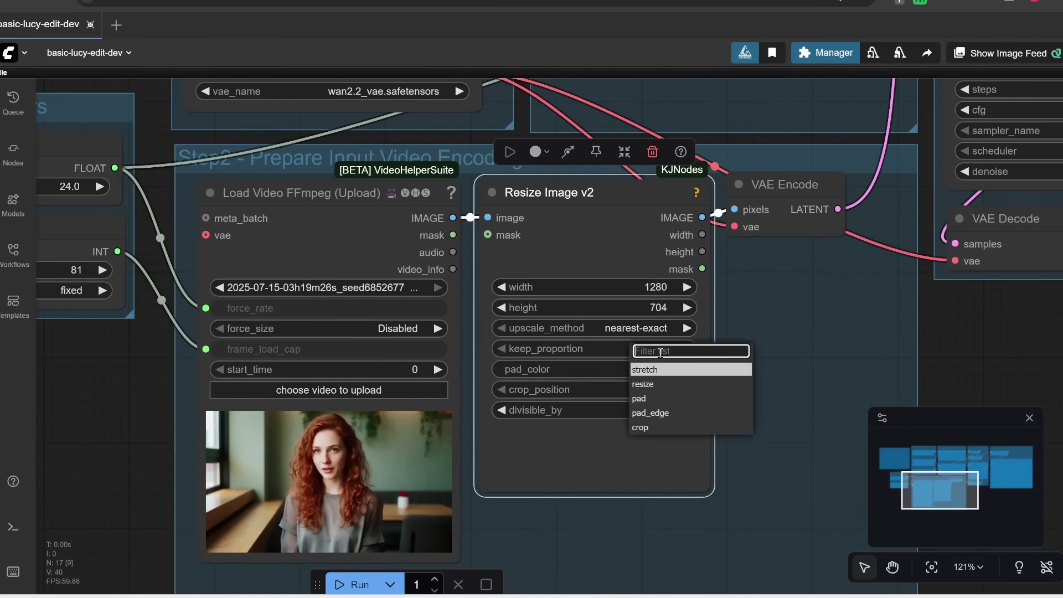
pyautogui.hscroll(-10, 660, 352)
pyautogui.scroll(3, 661, 352)
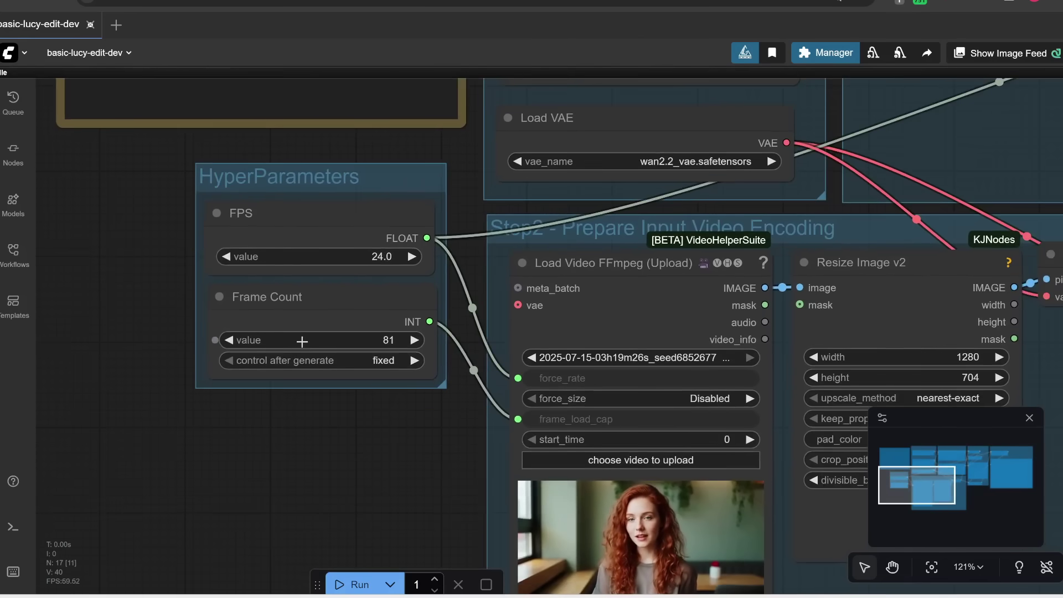
# Try a Frame Count of 240, then set it back to 81.
pyautogui.scroll(-3, 336, 462)
pyautogui.hscroll(2, 336, 462)
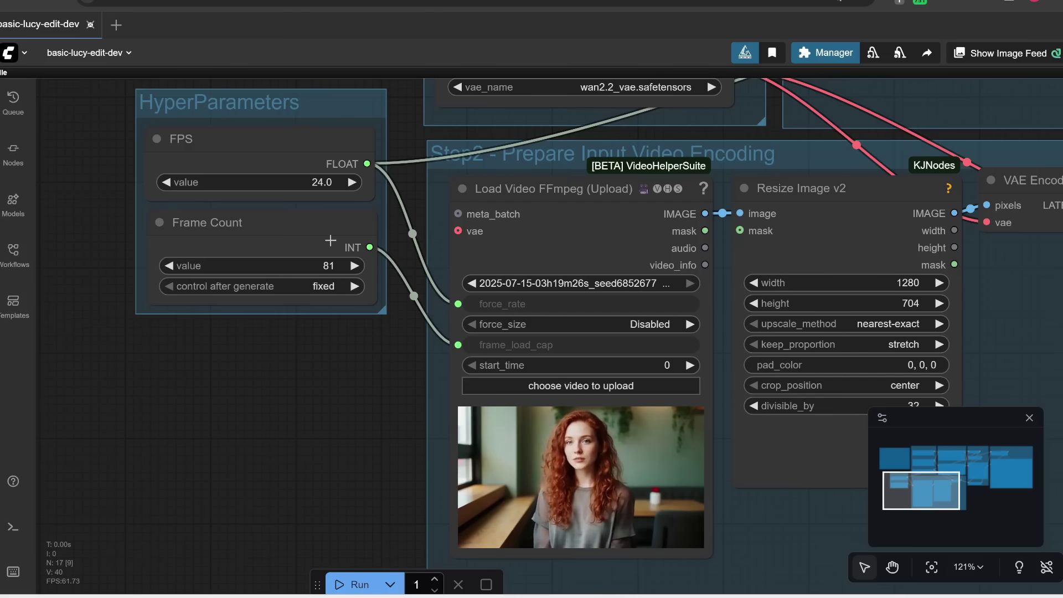
pyautogui.click(328, 265)
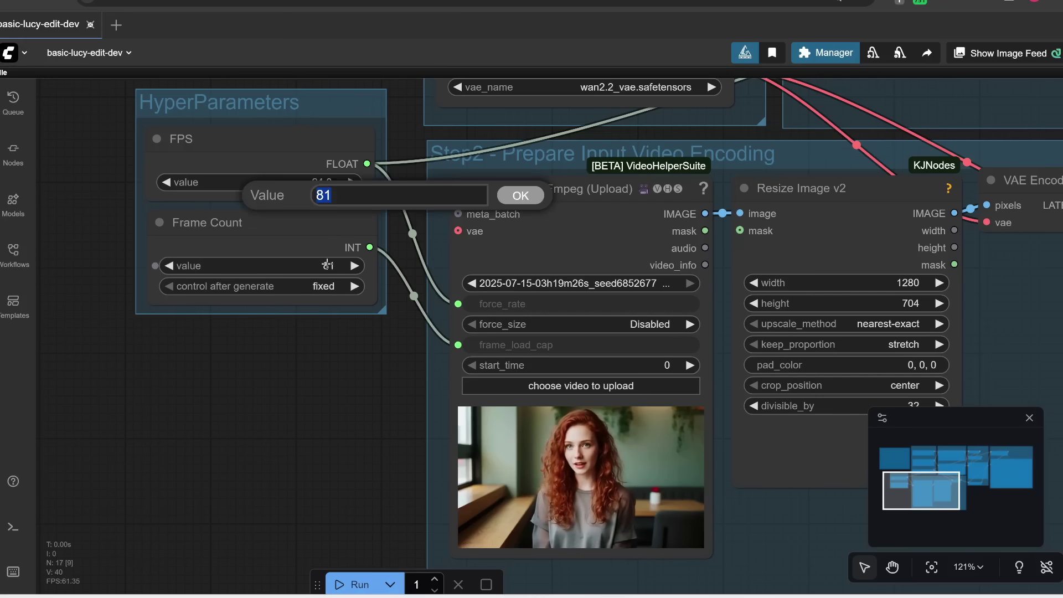
pyautogui.write('240')
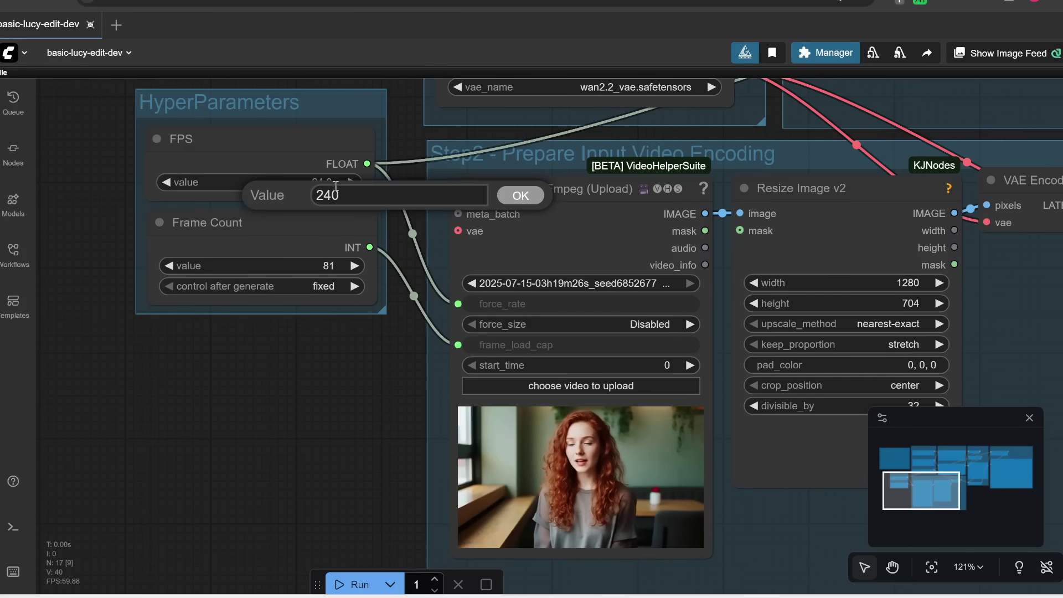
pyautogui.click(518, 196)
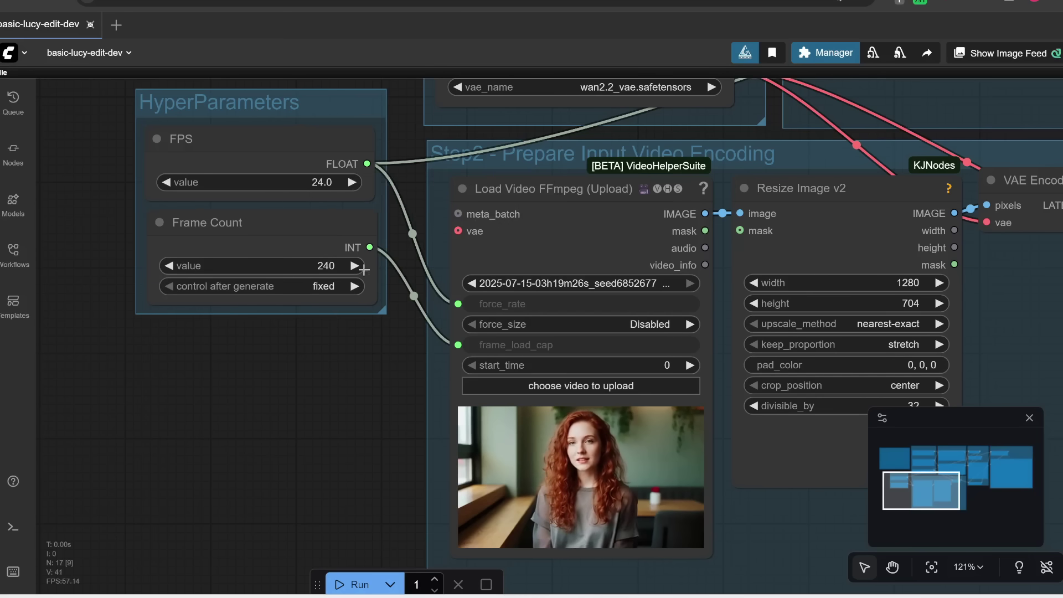
pyautogui.click(327, 266)
pyautogui.write('81')
pyautogui.press('Return')
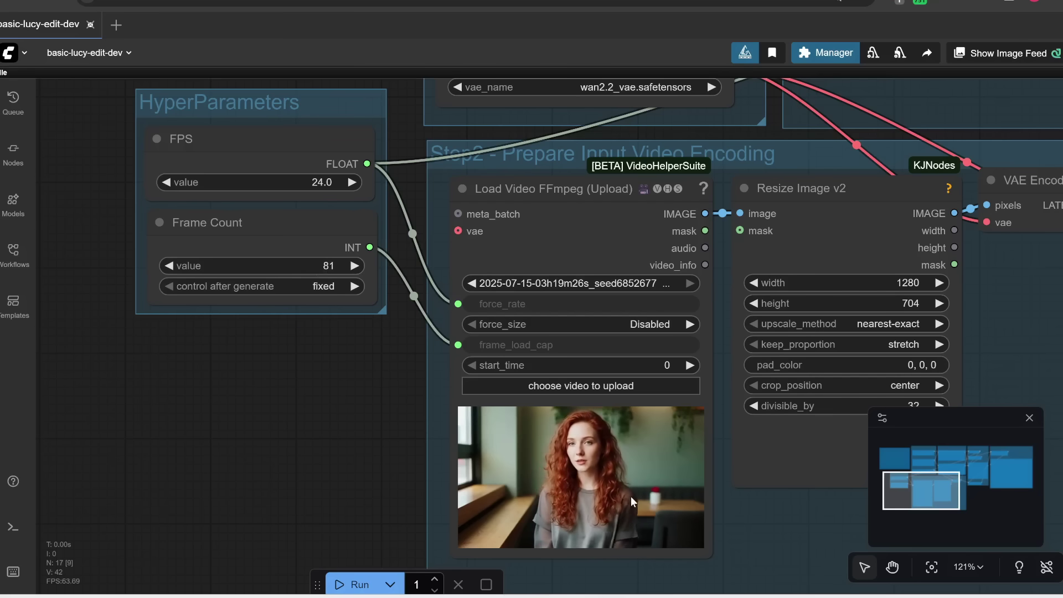
pyautogui.moveTo(385, 341); pyautogui.dragTo(405, 351)
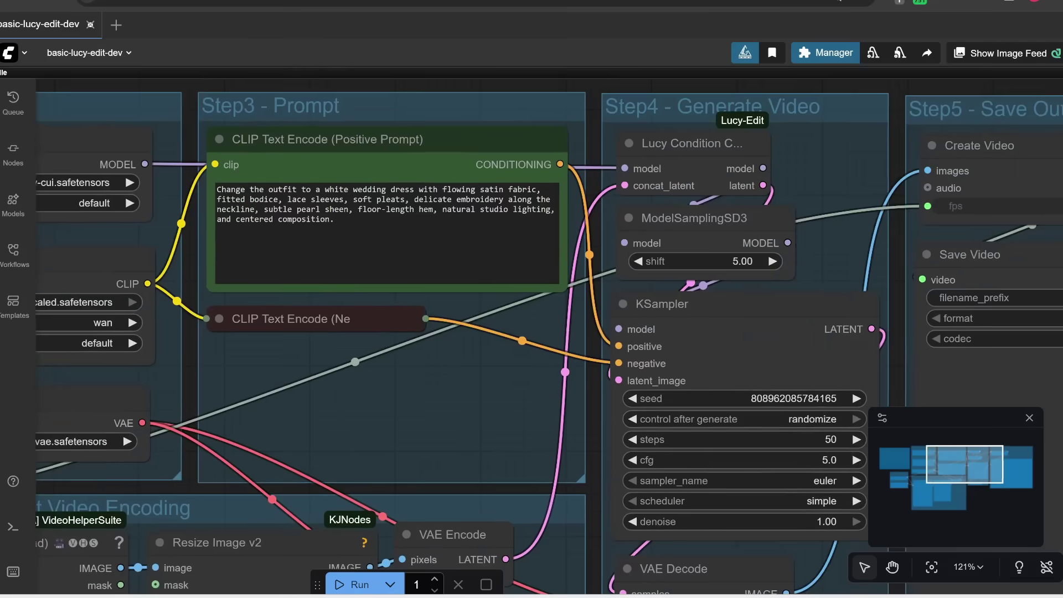
# Replace the positive prompt text with 'change her shirt to a red dress'.
pyautogui.moveTo(440, 392); pyautogui.dragTo(473, 498)
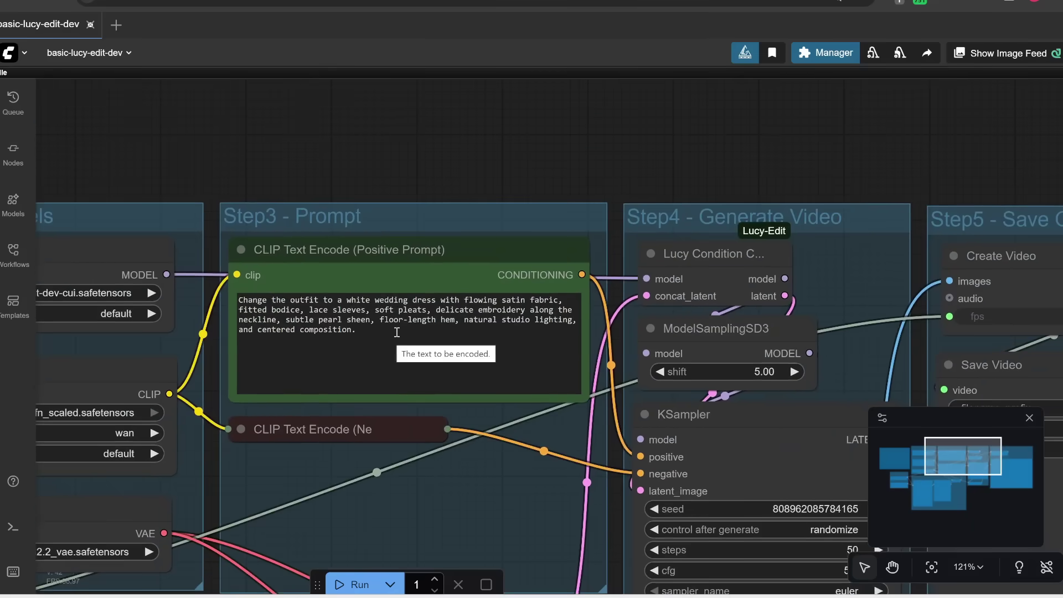
pyautogui.click(378, 311)
pyautogui.hotkey('ctrl', 'a')
pyautogui.write('change her shirt to a red dress')
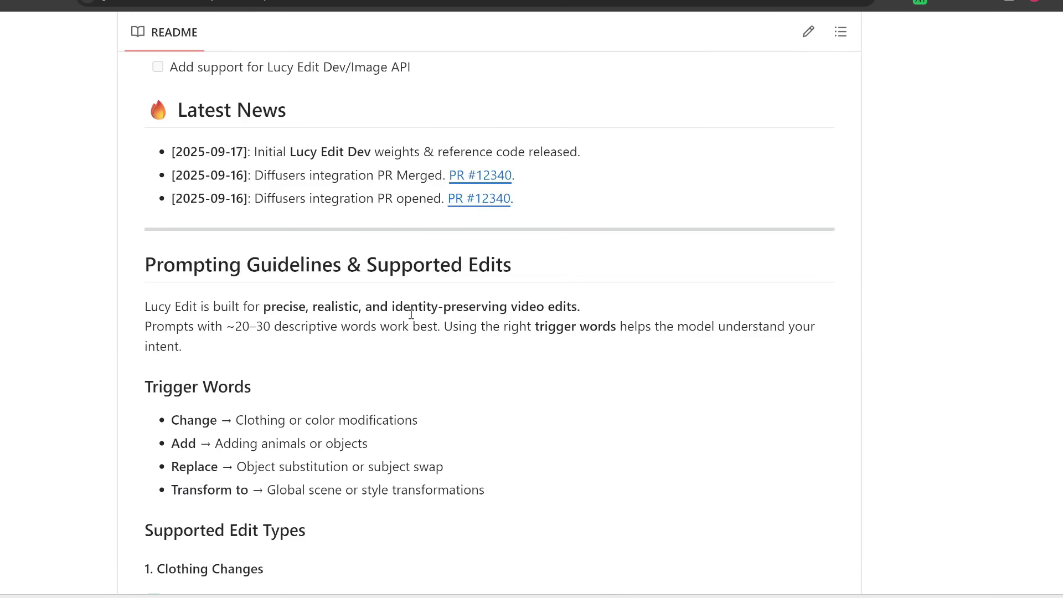
# Highlight the README's Trigger Words list, then its clothing-change and add-object edit examples.
pyautogui.scroll(-1, 412, 315)
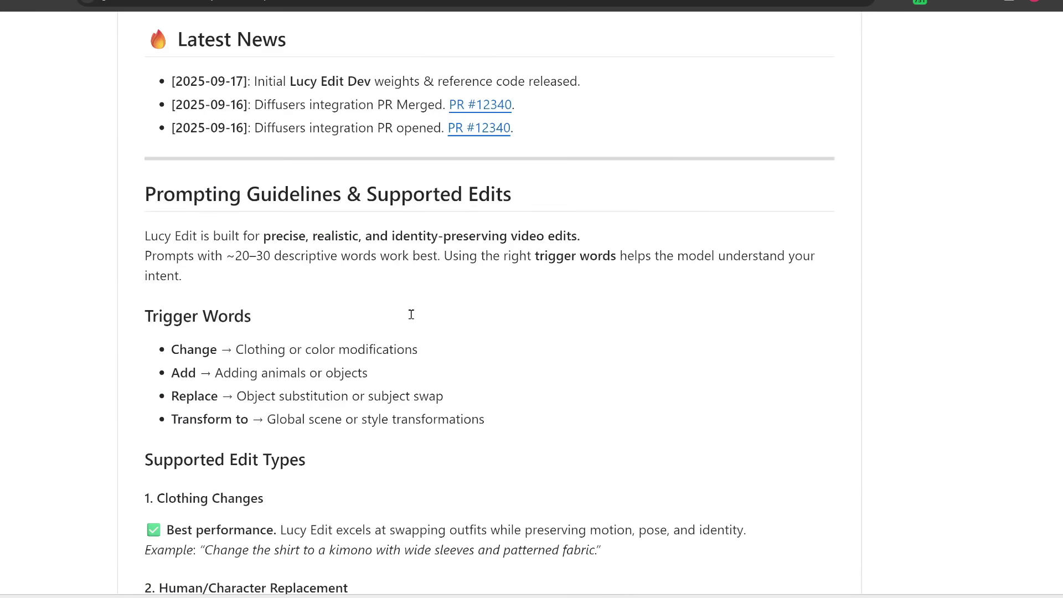
pyautogui.scroll(-1, 208, 218)
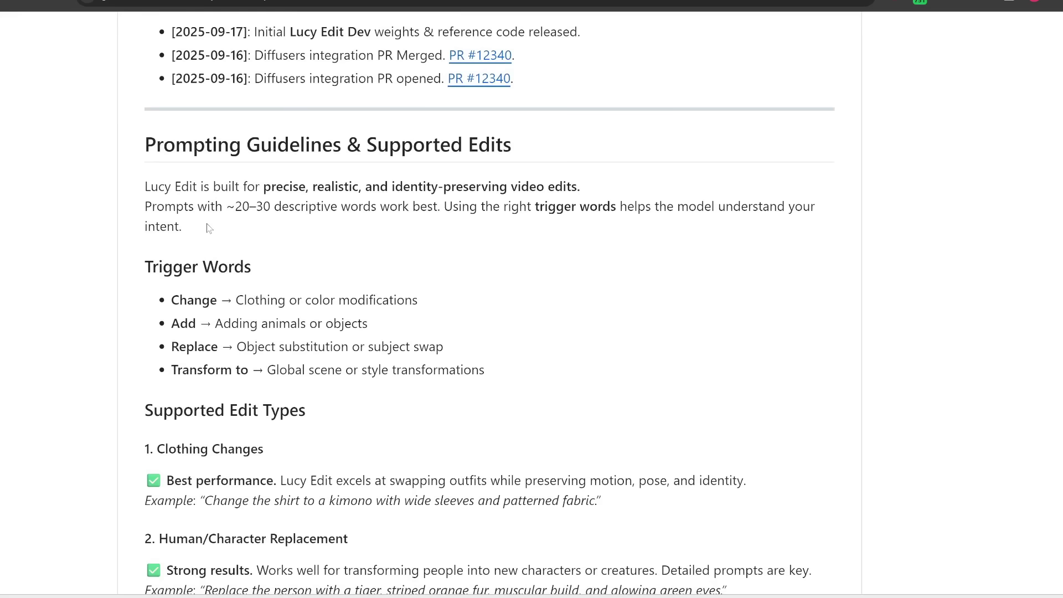
pyautogui.moveTo(215, 258); pyautogui.dragTo(495, 374)
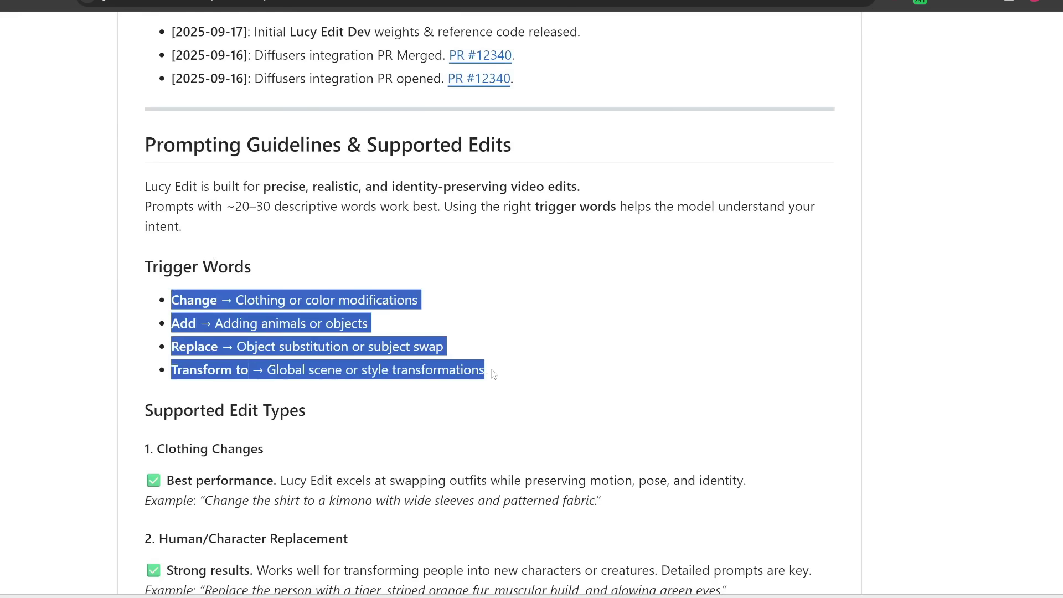
pyautogui.click(273, 324)
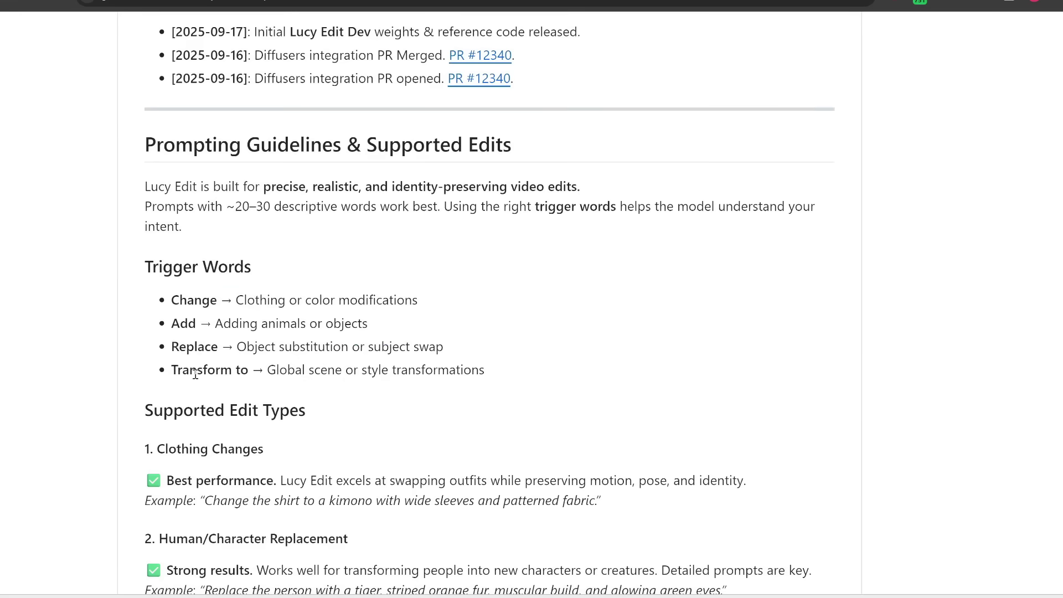
pyautogui.scroll(-5, 239, 377)
pyautogui.moveTo(150, 105); pyautogui.dragTo(624, 539)
pyautogui.click(624, 539)
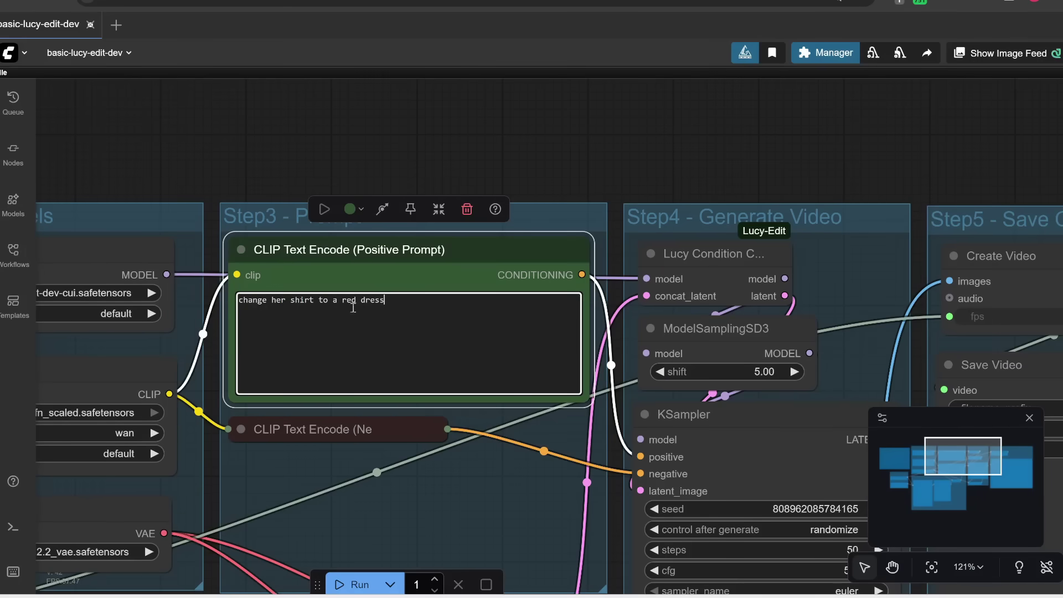
pyautogui.scroll(-2, 526, 157)
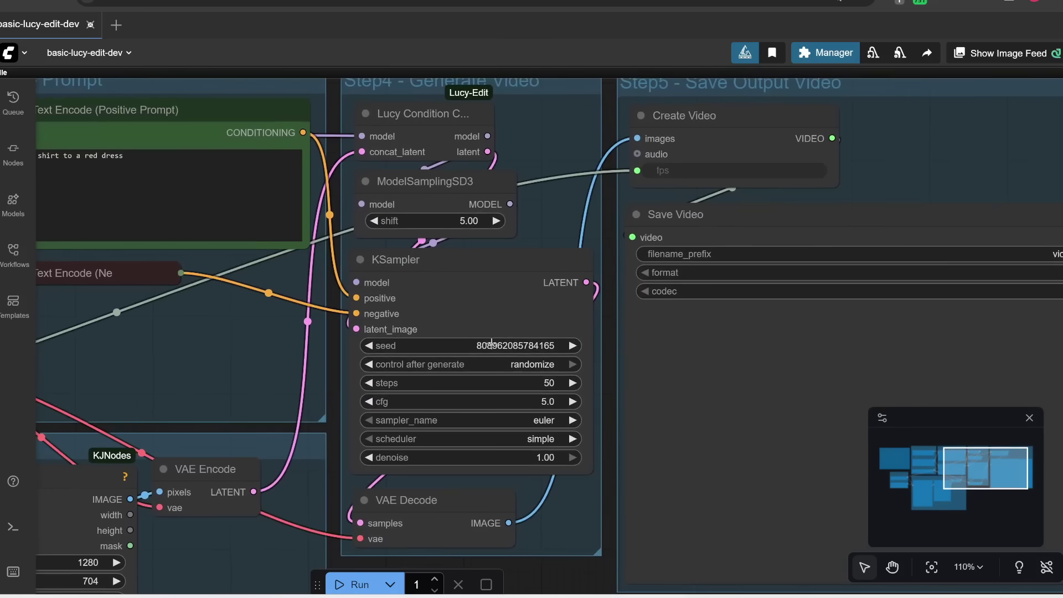
pyautogui.scroll(2, 442, 397)
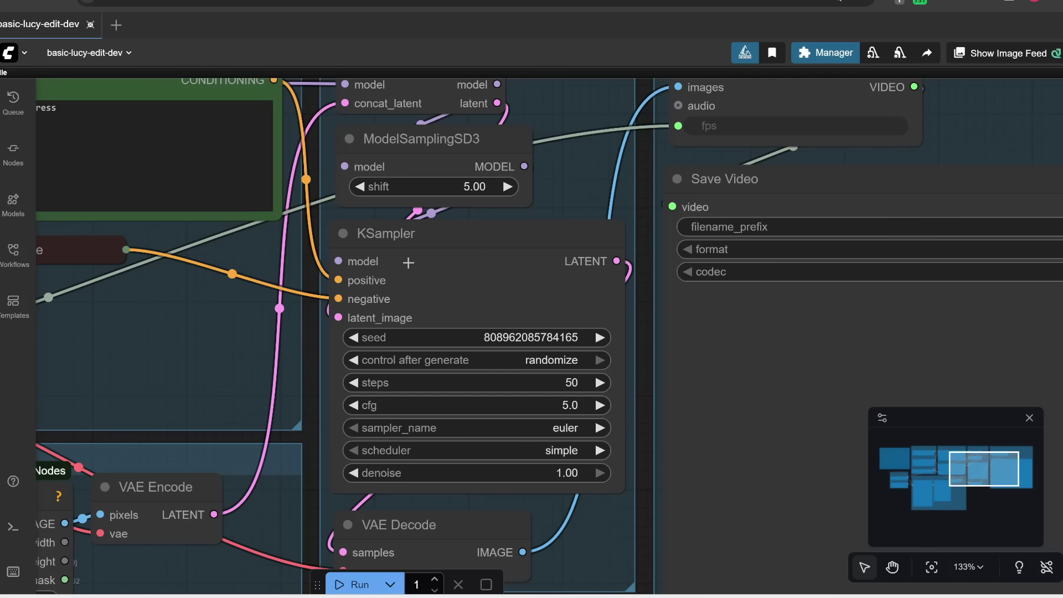
pyautogui.click(566, 388)
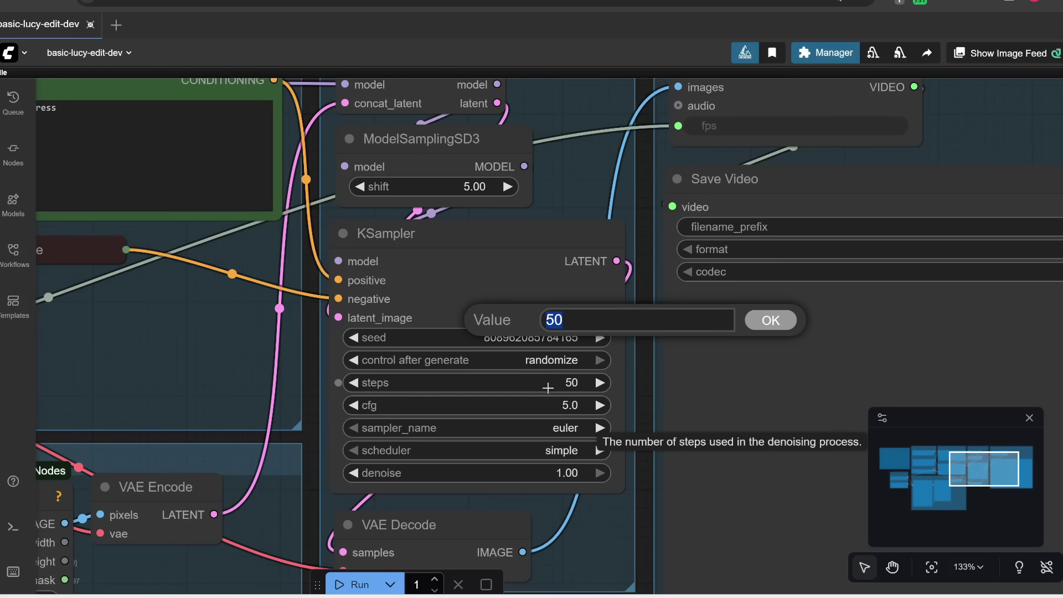
pyautogui.press('Escape')
pyautogui.moveTo(558, 410)
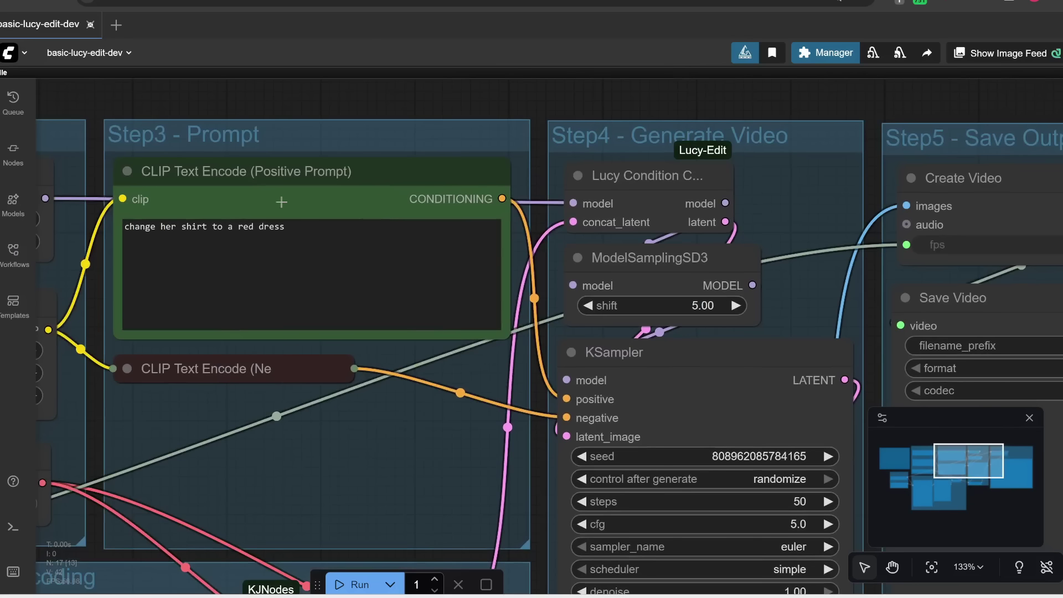
pyautogui.click(287, 228)
pyautogui.moveTo(286, 227); pyautogui.dragTo(123, 227)
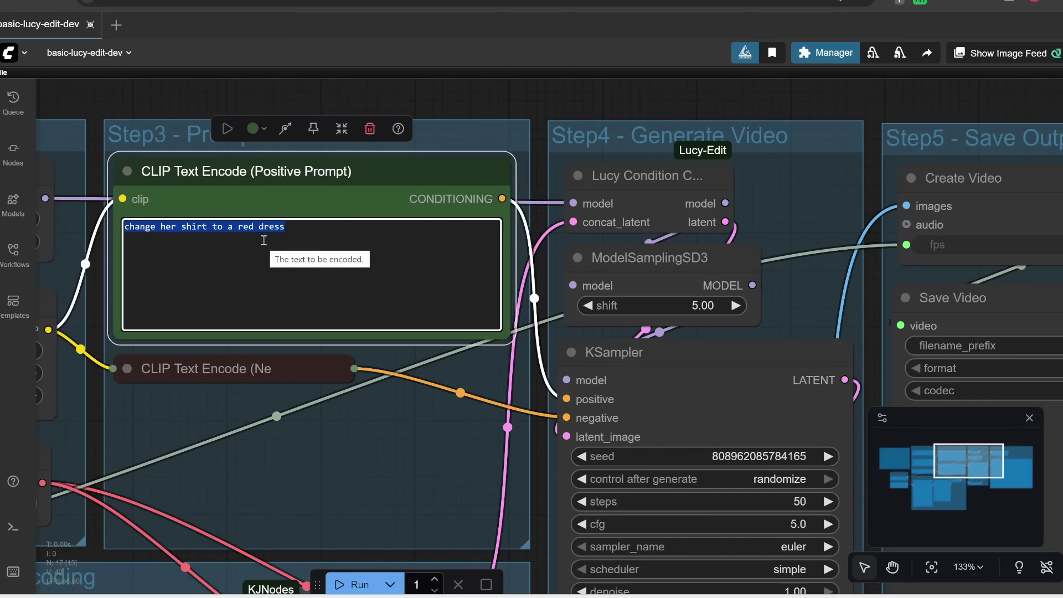
pyautogui.scroll(-5, 505, 355)
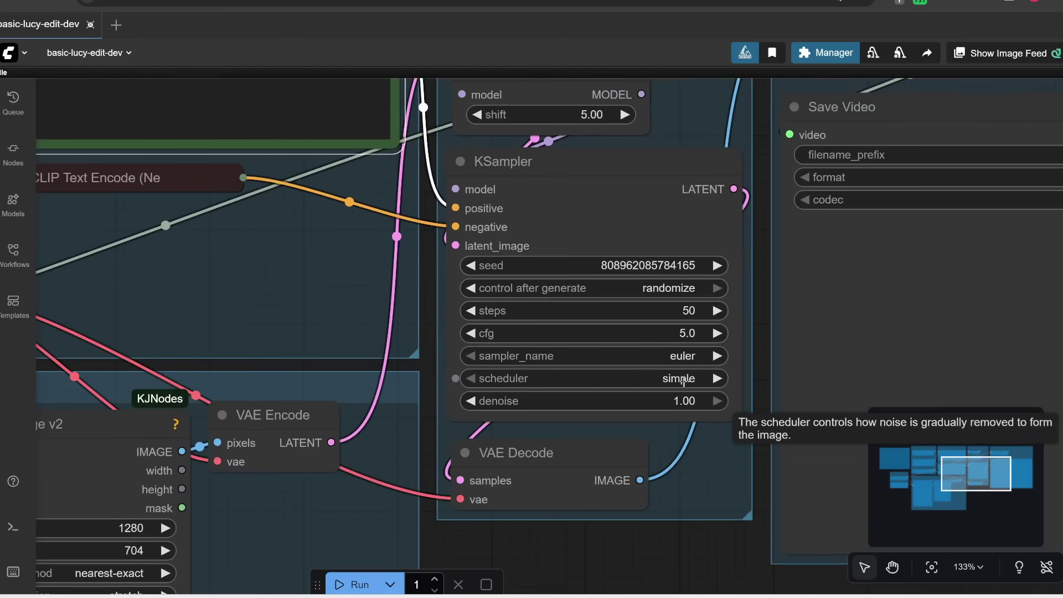
pyautogui.click(683, 358)
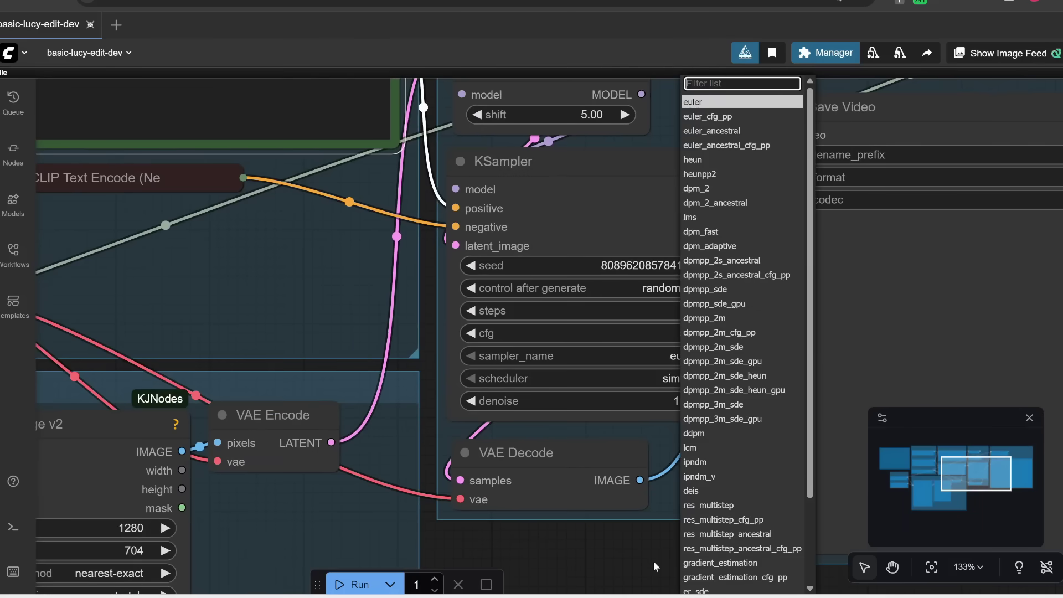
pyautogui.moveTo(726, 345); pyautogui.dragTo(599, 398)
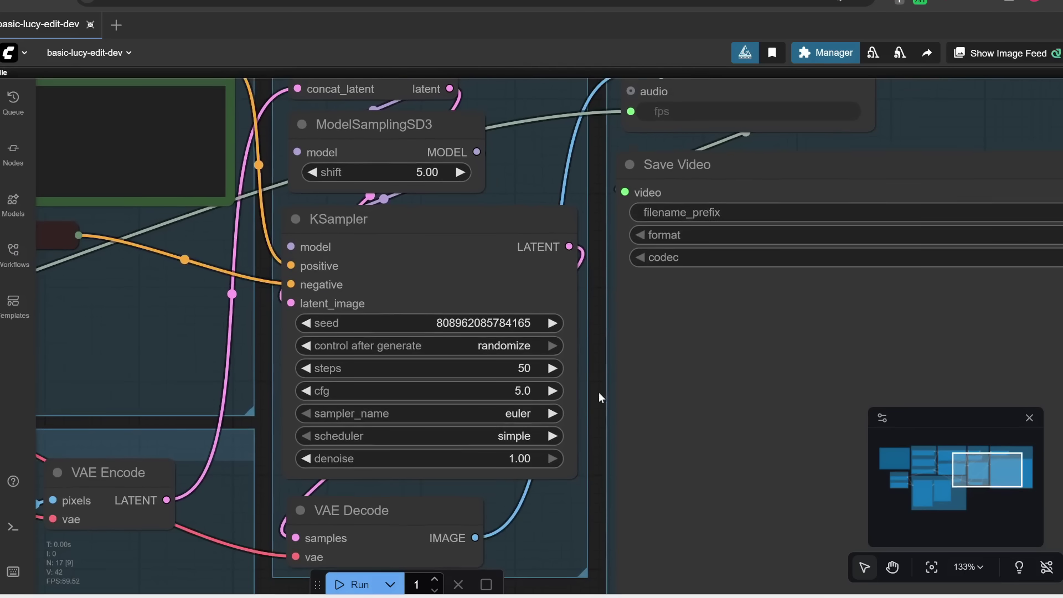
pyautogui.scroll(-6, 583, 299)
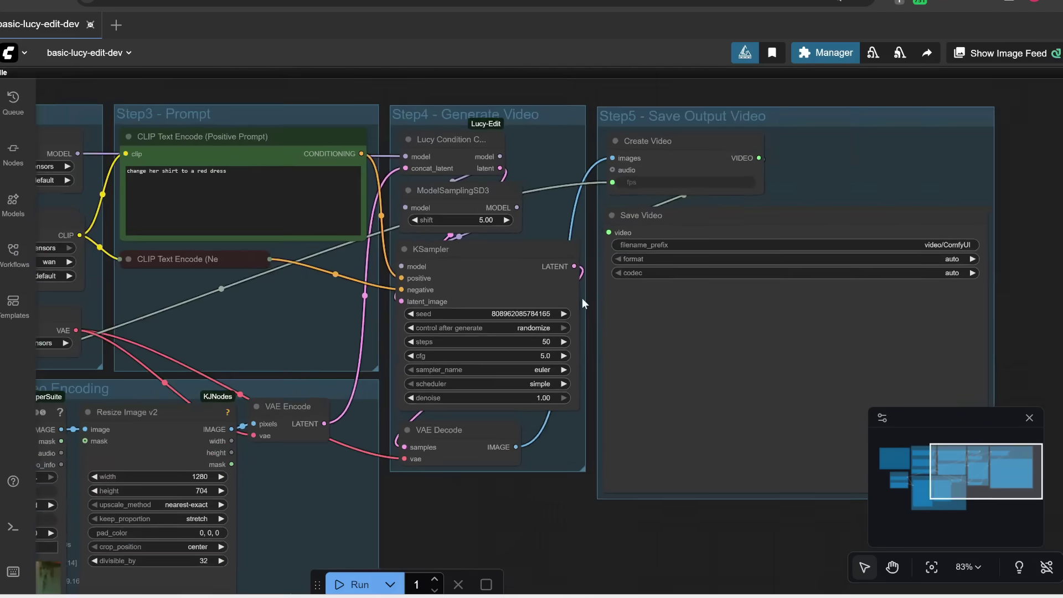
pyautogui.moveTo(449, 524); pyautogui.dragTo(630, 440)
pyautogui.moveTo(727, 433); pyautogui.dragTo(663, 423)
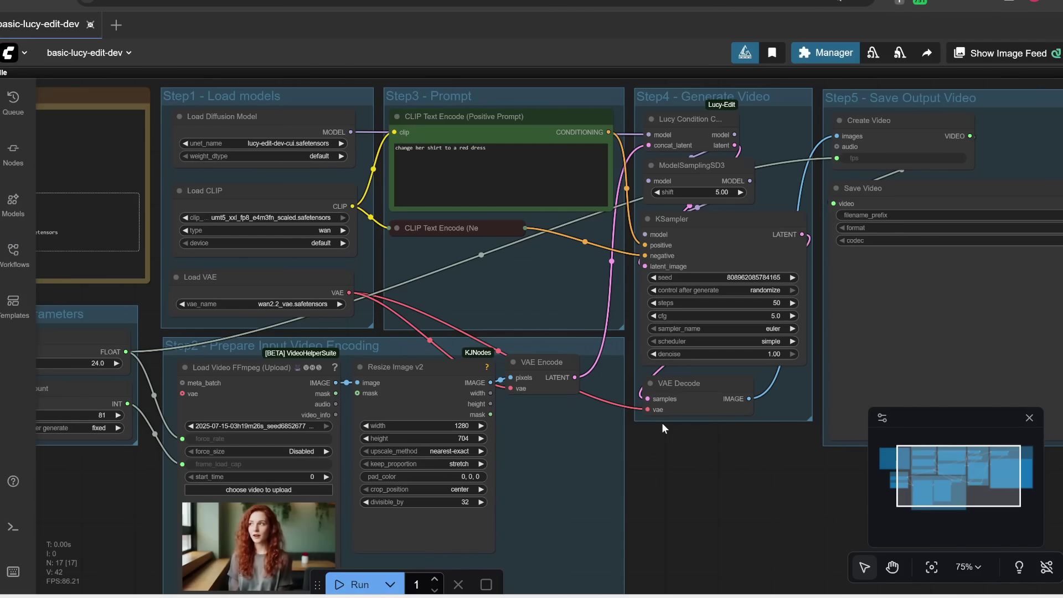
# After the failed run, unlink FPS from Load Video's force_rate and set force_rate to 24.
pyautogui.click(354, 585)
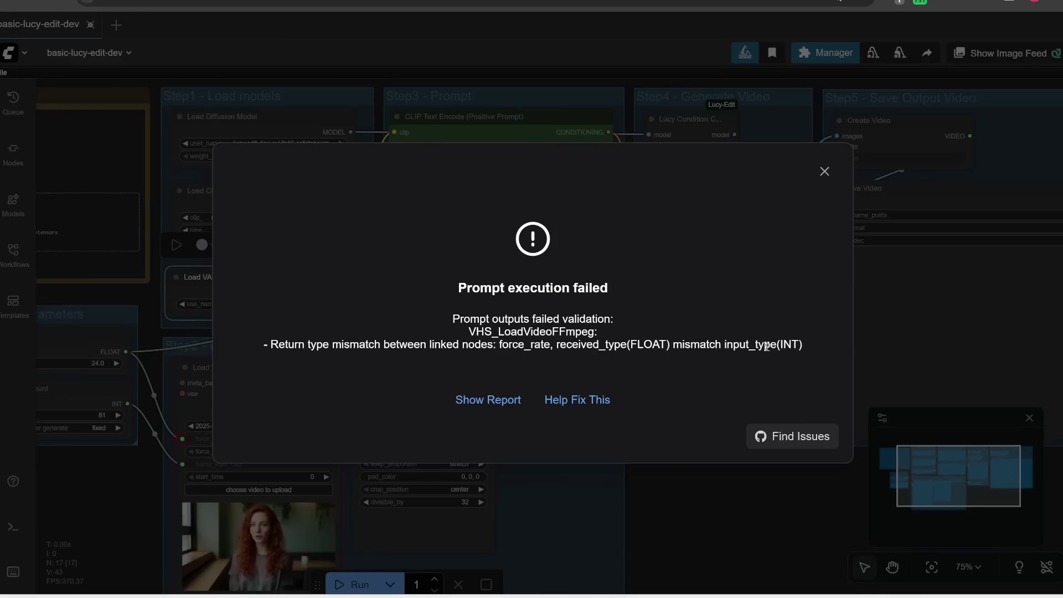
pyautogui.click(825, 171)
pyautogui.moveTo(122, 493); pyautogui.dragTo(454, 392)
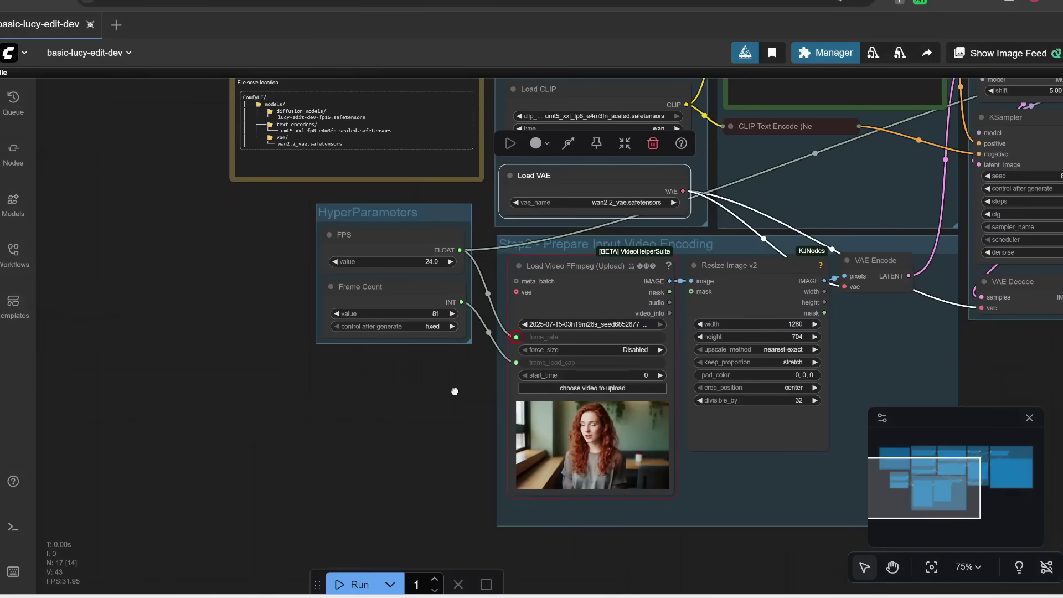
pyautogui.scroll(6, 494, 361)
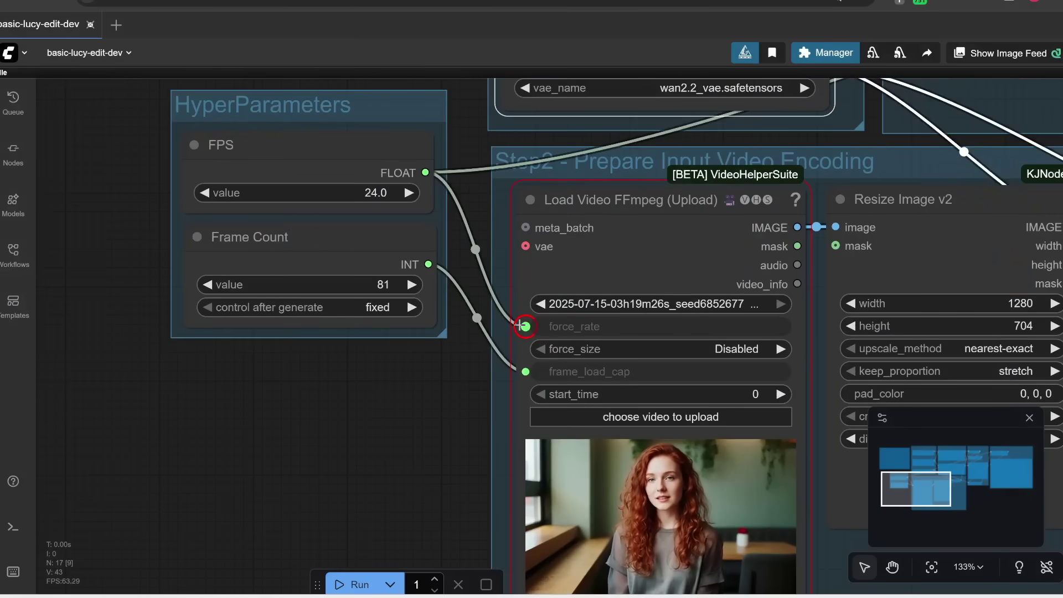
pyautogui.moveTo(524, 326); pyautogui.dragTo(402, 182)
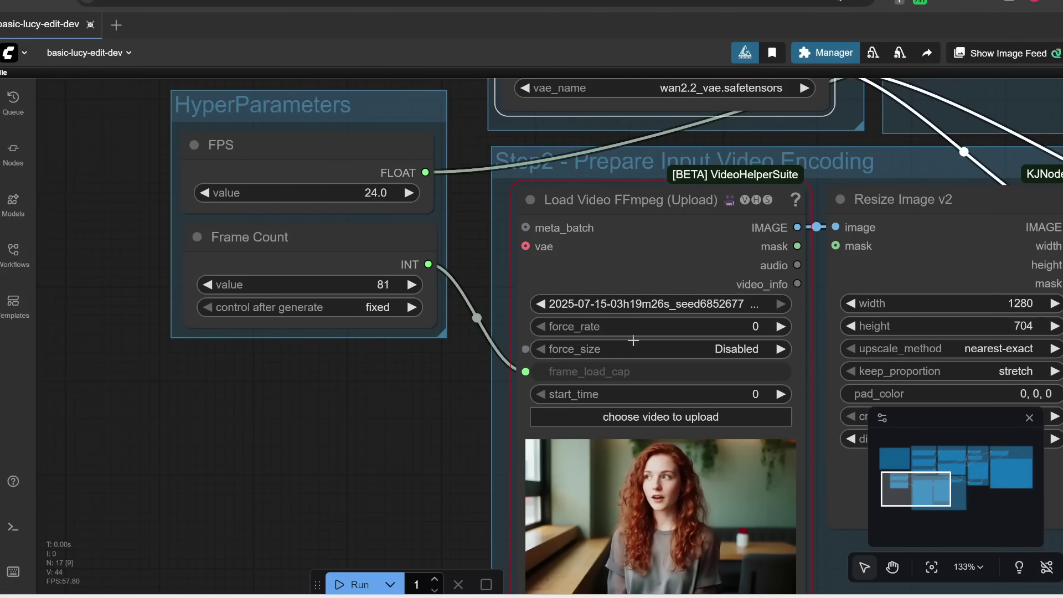
pyautogui.click(690, 327)
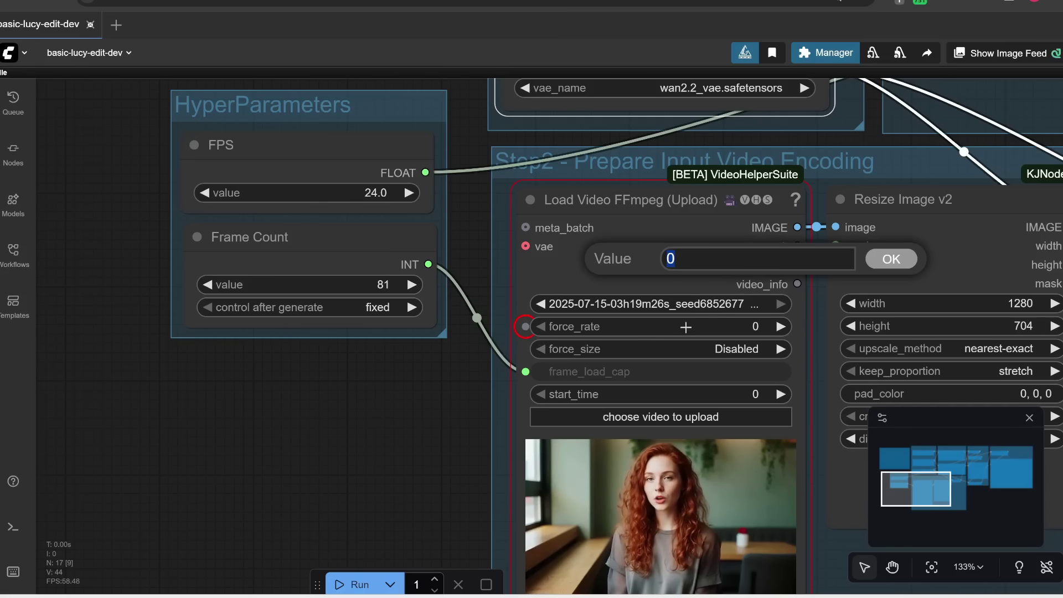
pyautogui.write('24')
pyautogui.click(880, 265)
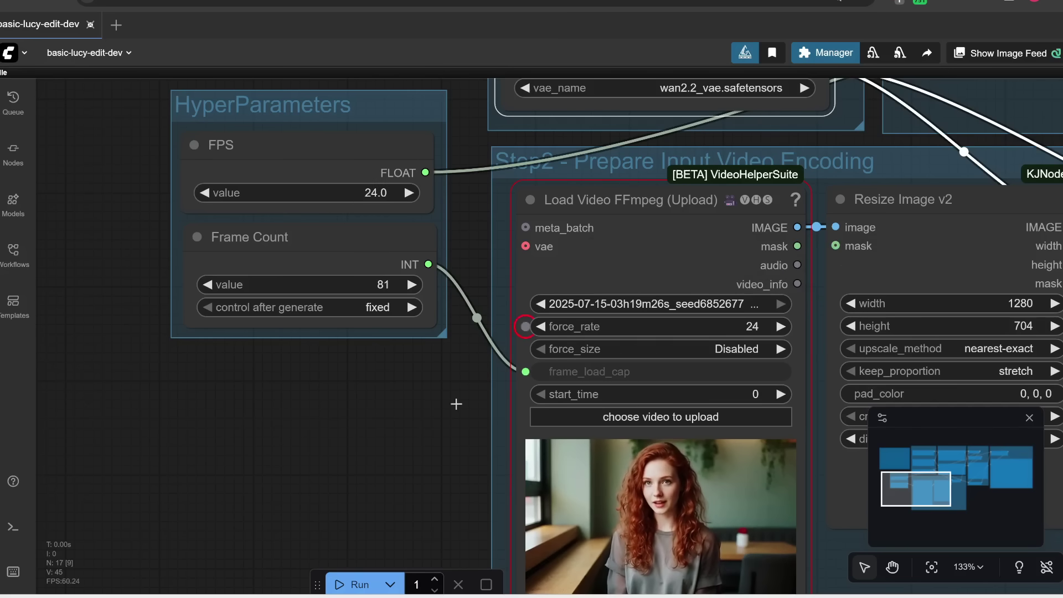
# Rerun the workflow and view the generated red-haired woman clip in Save Video.
pyautogui.click(349, 585)
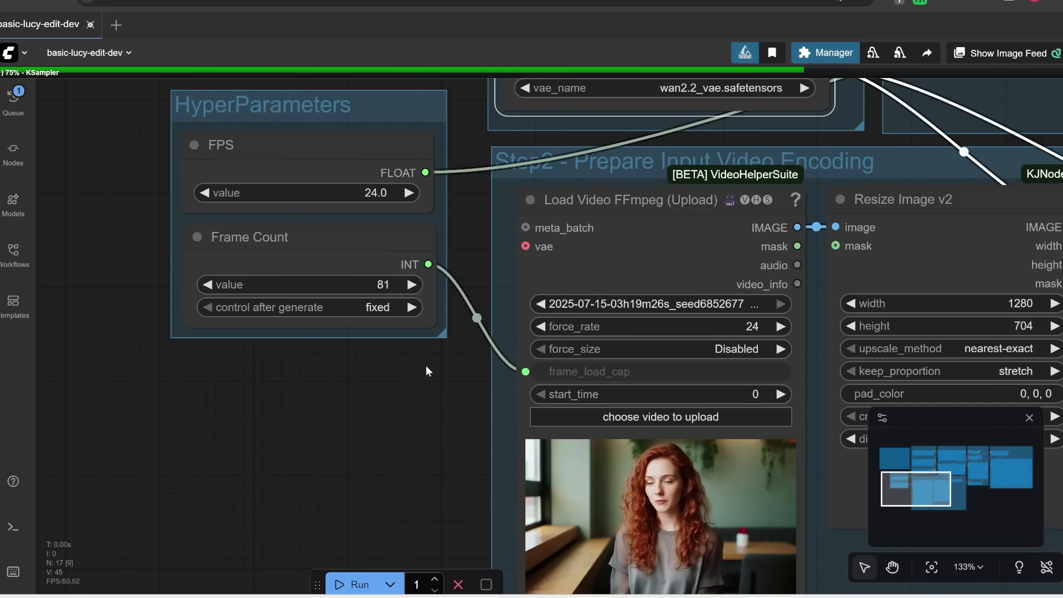
pyautogui.scroll(-3, 427, 365)
pyautogui.moveTo(427, 367); pyautogui.dragTo(204, 467)
pyautogui.scroll(-6, 204, 470)
pyautogui.moveTo(745, 421); pyautogui.dragTo(558, 451)
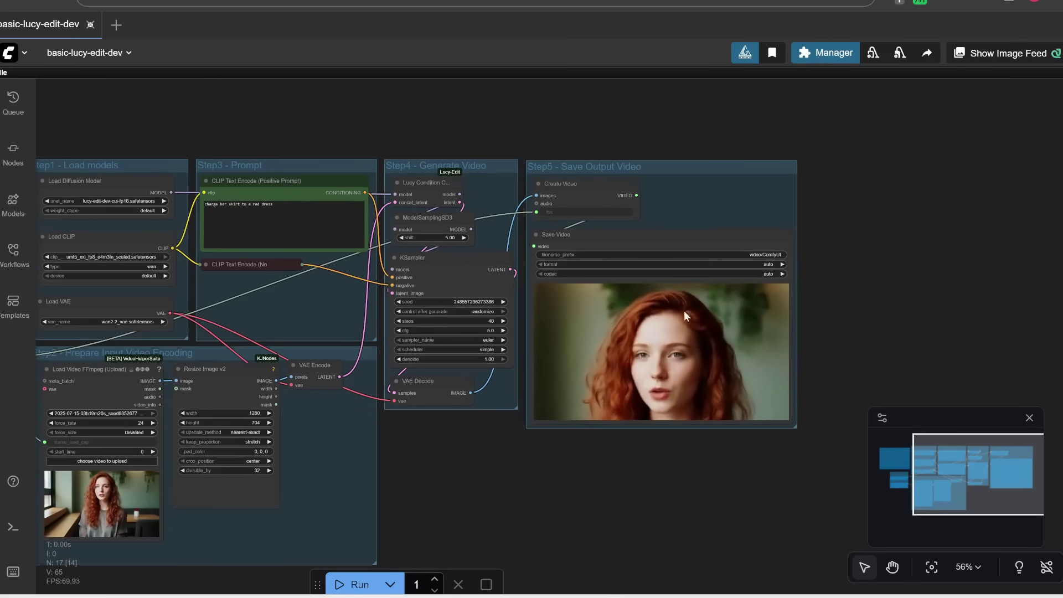
pyautogui.scroll(1, 651, 364)
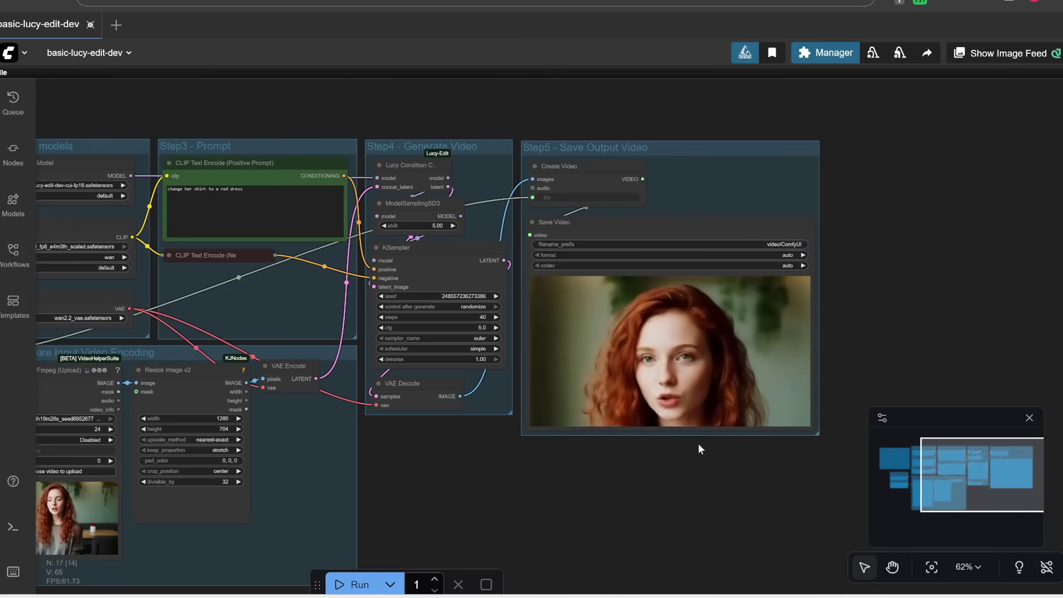
pyautogui.rightClick(609, 321)
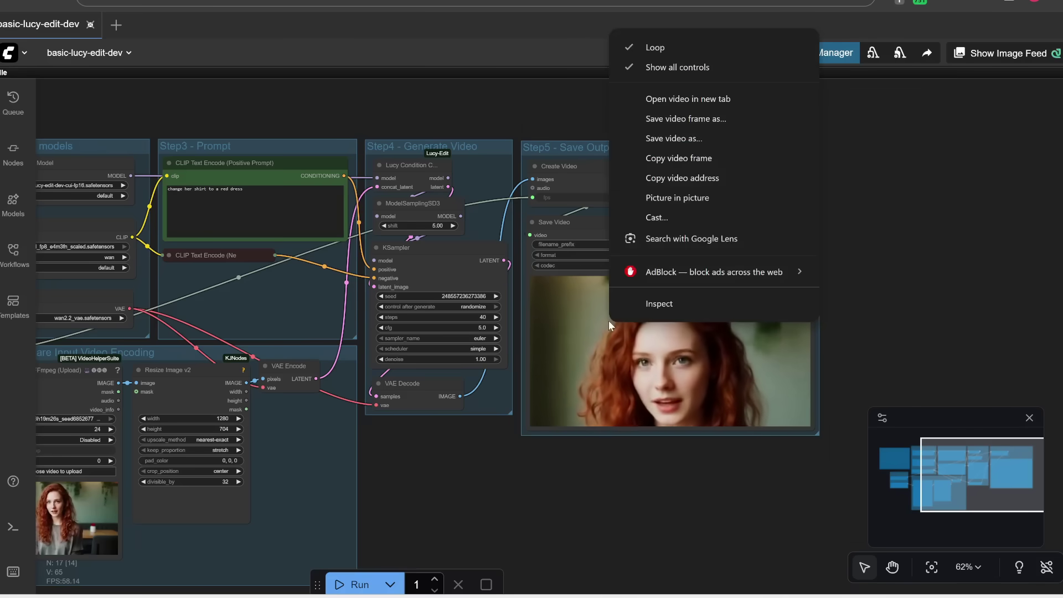
pyautogui.click(678, 97)
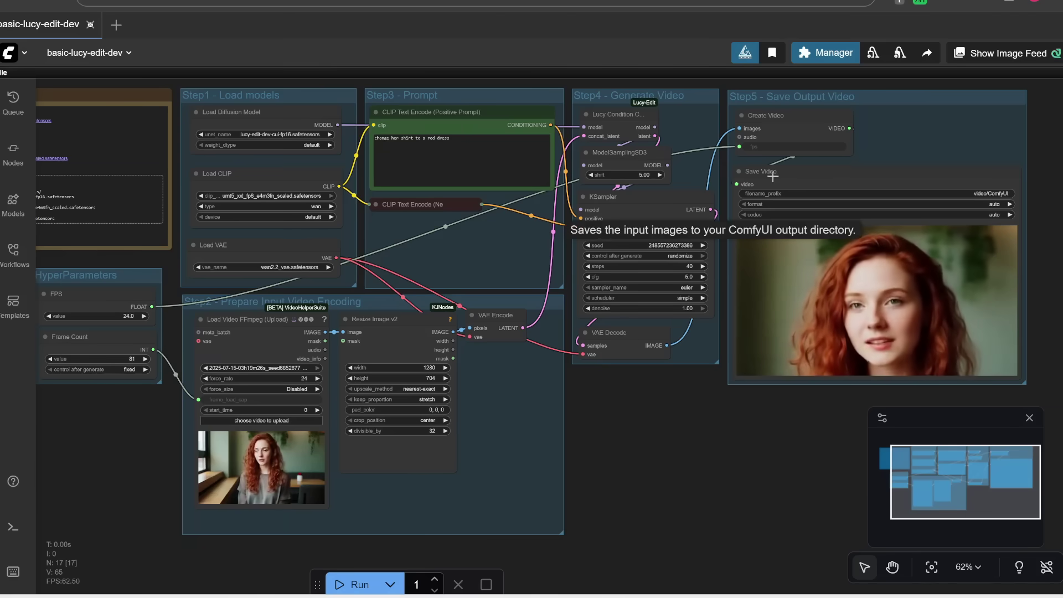
# Check ComfyUI_00013_.mp4 in the output video folder, then close the Explorer window.
pyautogui.hotkey('alt', 'Tab')
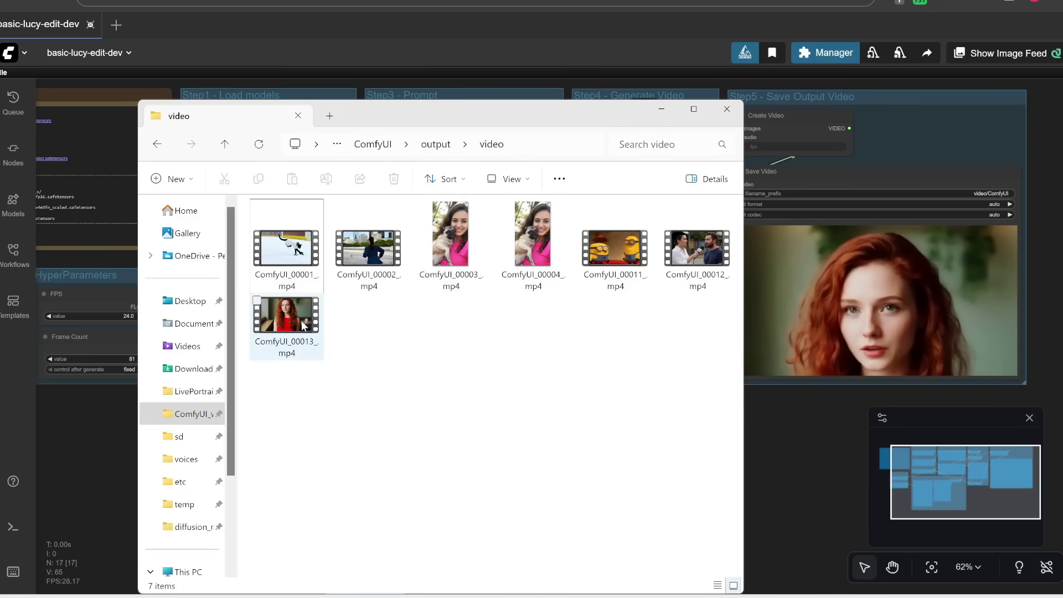
pyautogui.hotkey('alt', 'Tab')
pyautogui.scroll(-2, 659, 423)
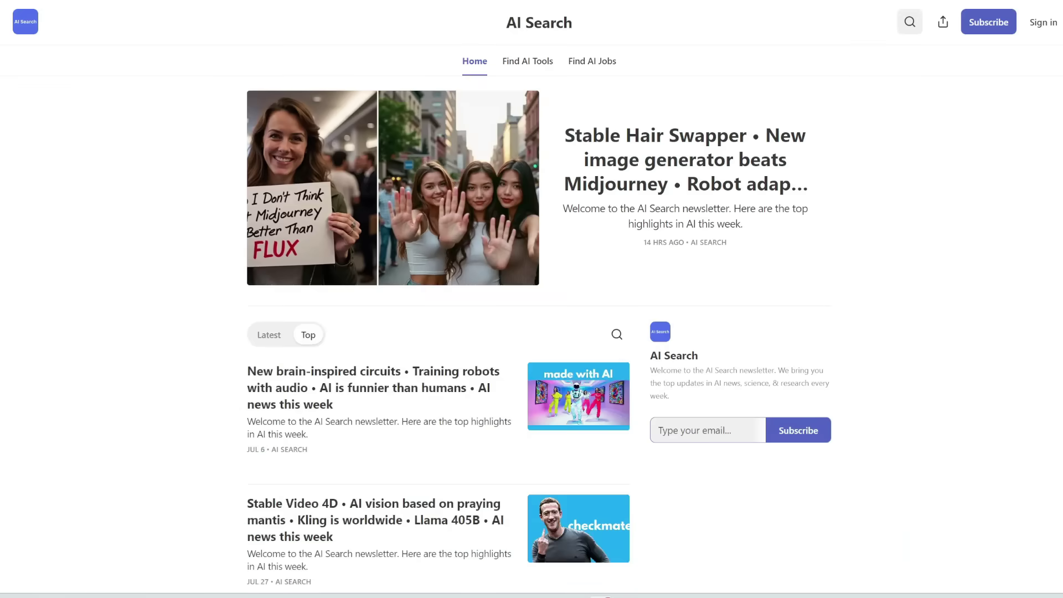
# Scroll down the AI Search homepage article list until the Subscribe sign-up overlay appears.
pyautogui.scroll(-9, 929, 311)
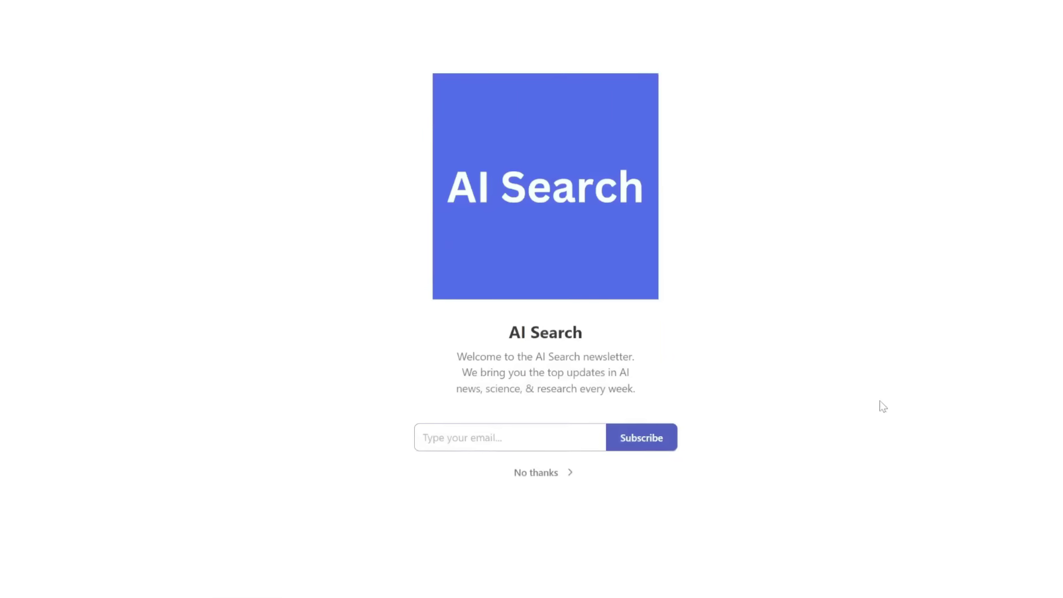